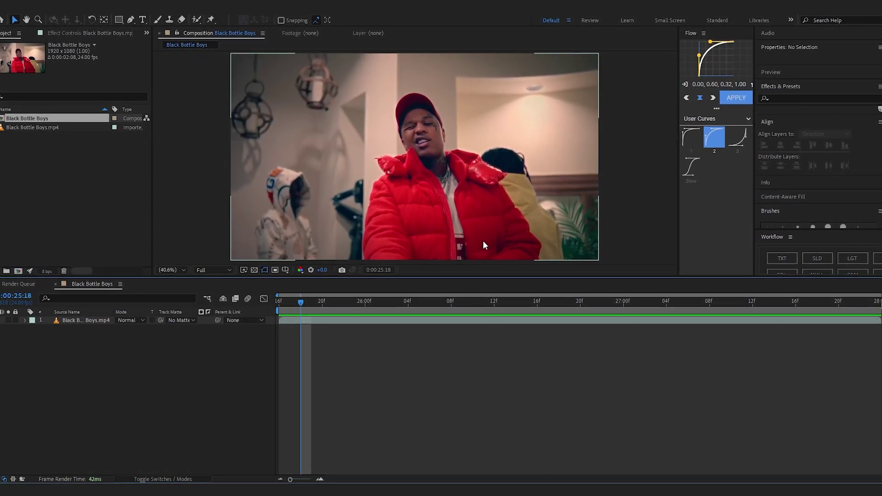
Step: Examine the cross tattoo and the forehead lettering tattoo up close around 0:00:27:04 in the clip
drag(432, 302, 661, 303)
scroll(630, 119, up, 3)
drag(584, 102, 339, 256)
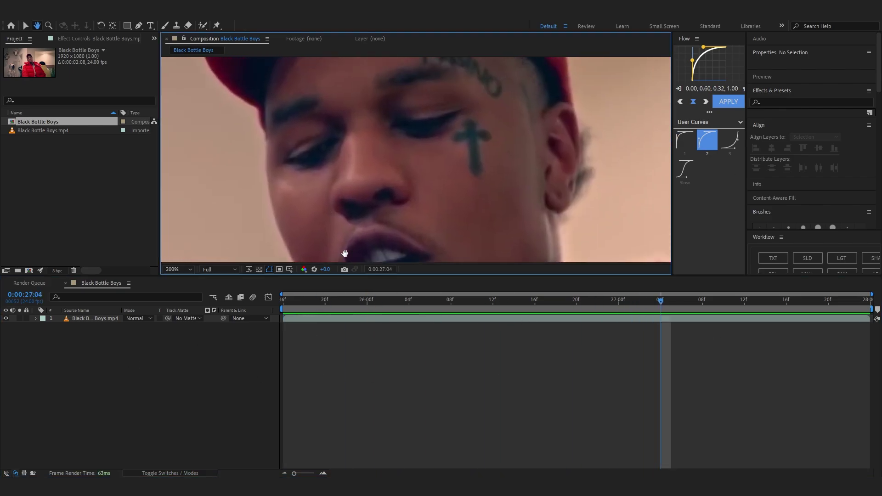
scroll(305, 250, up, 2)
scroll(406, 178, down, 2)
scroll(405, 179, up, 3)
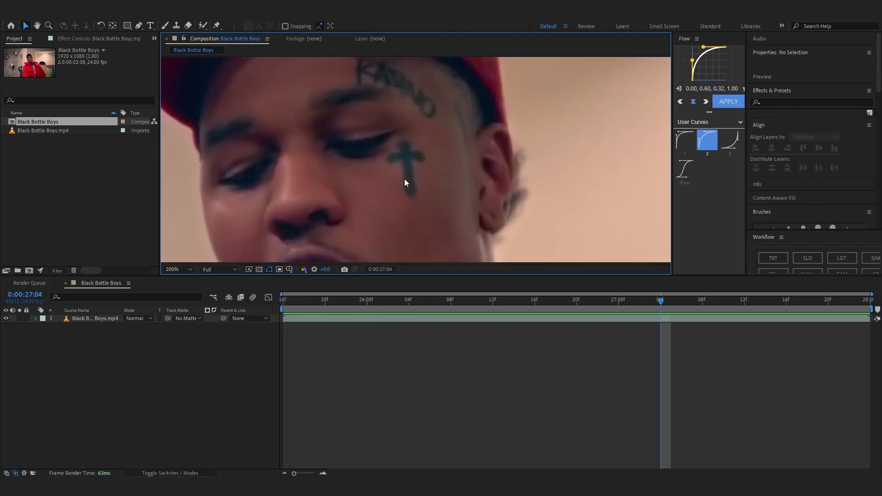
drag(366, 195, 334, 375)
drag(364, 181, 399, 275)
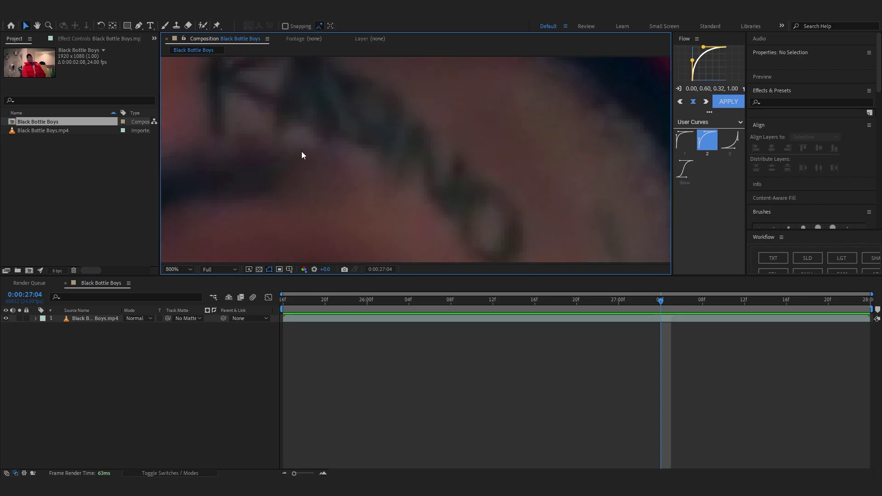
right_click(302, 140)
click(326, 99)
scroll(349, 160, down, 3)
scroll(403, 173, up, 4)
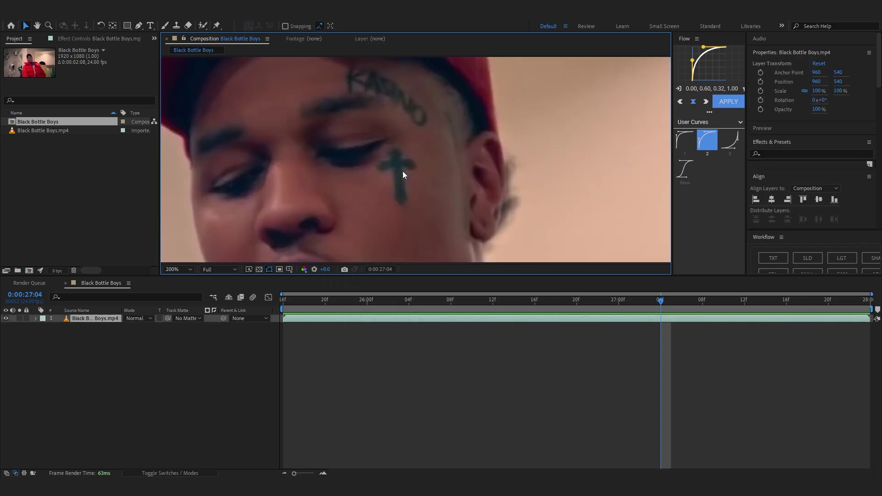
scroll(386, 189, down, 3)
scroll(410, 173, up, 3)
scroll(390, 120, down, 4)
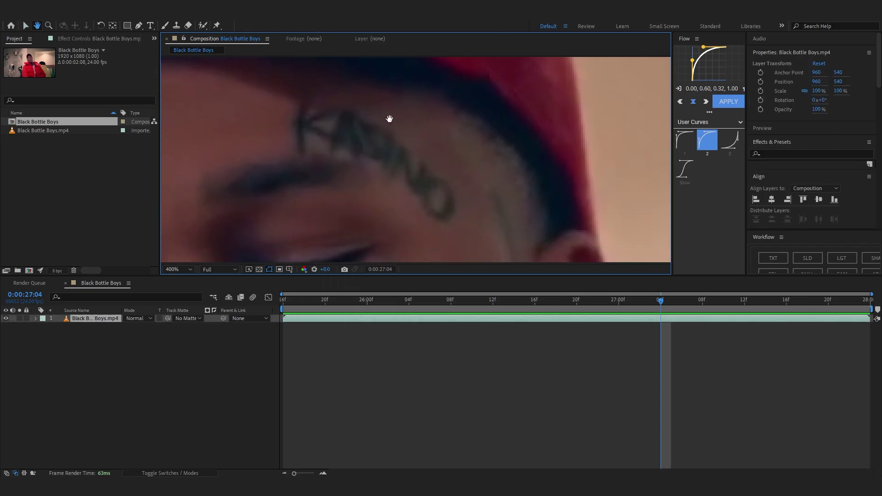
scroll(401, 190, up, 2)
scroll(405, 189, down, 1)
Step: Return to the clip's first frame and open the footage layer for painting with the Roto Brush tool
key(Home)
drag(404, 163, 516, 261)
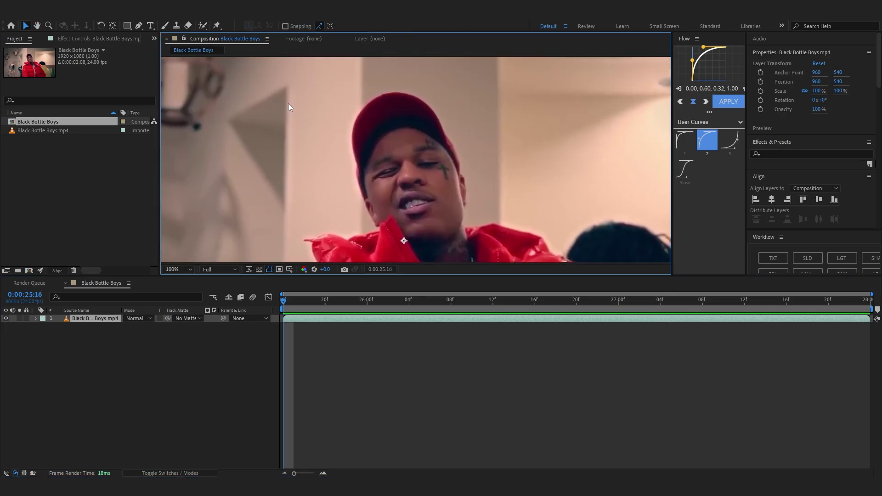
click(202, 25)
double_click(431, 192)
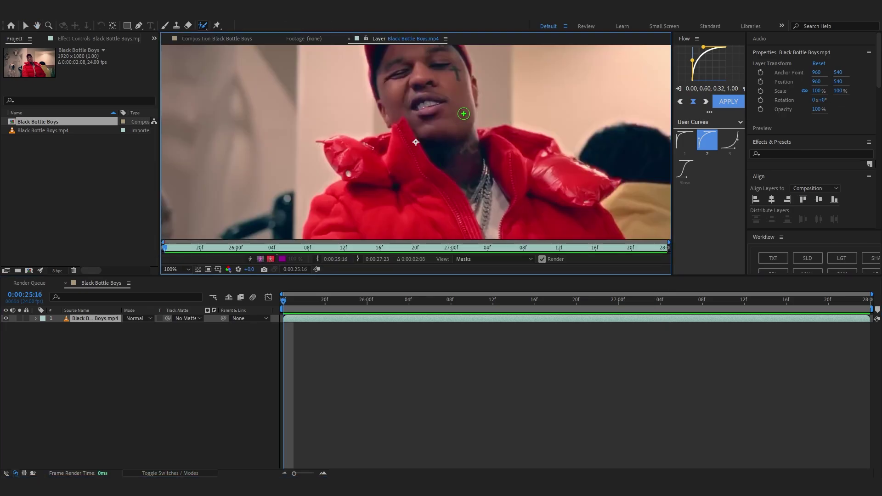
Step: Paint Roto Brush foreground strokes over the cross tattoo beside the eye on the first frame
scroll(348, 155, up, 4)
scroll(390, 166, up, 1)
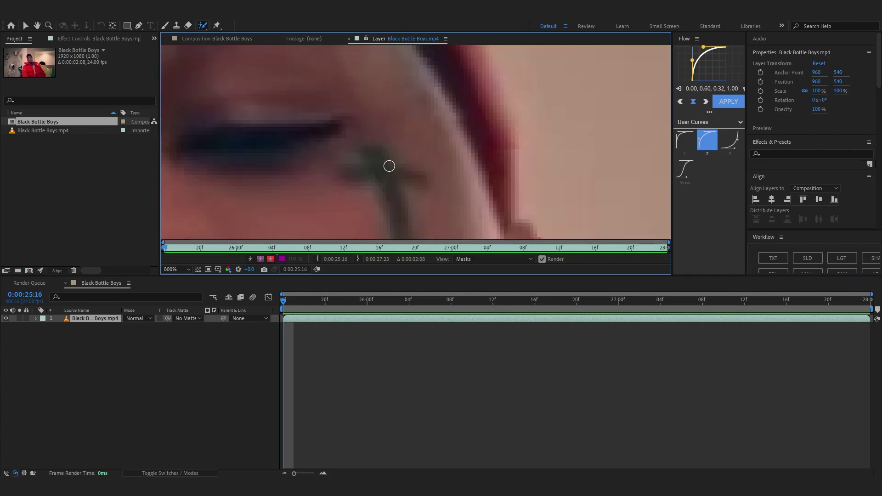
drag(385, 186, 371, 151)
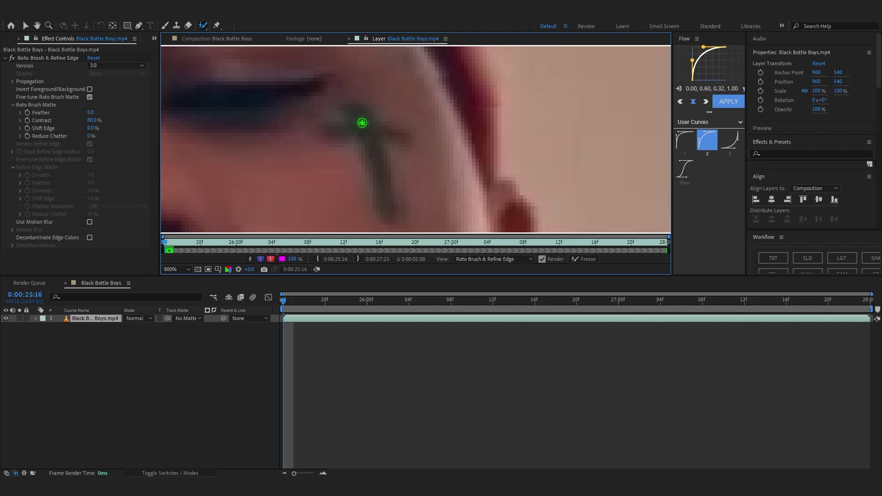
drag(341, 130, 332, 135)
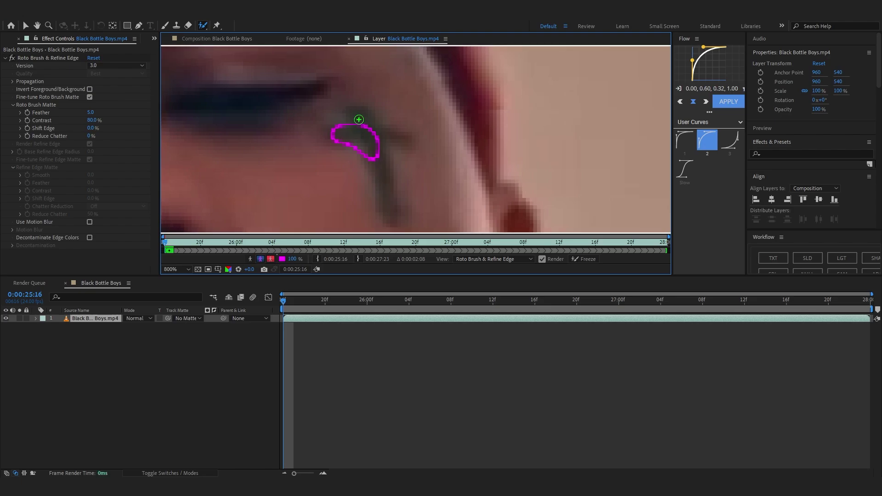
drag(368, 159, 366, 154)
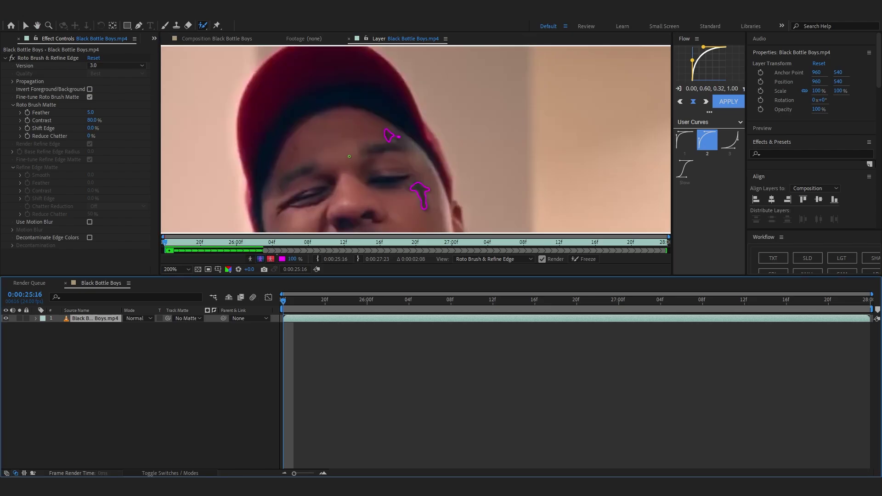
Step: Subtract the forehead tattoo area from the Roto Brush selection with a background stroke
scroll(380, 153, up, 2)
drag(342, 131, 216, 175)
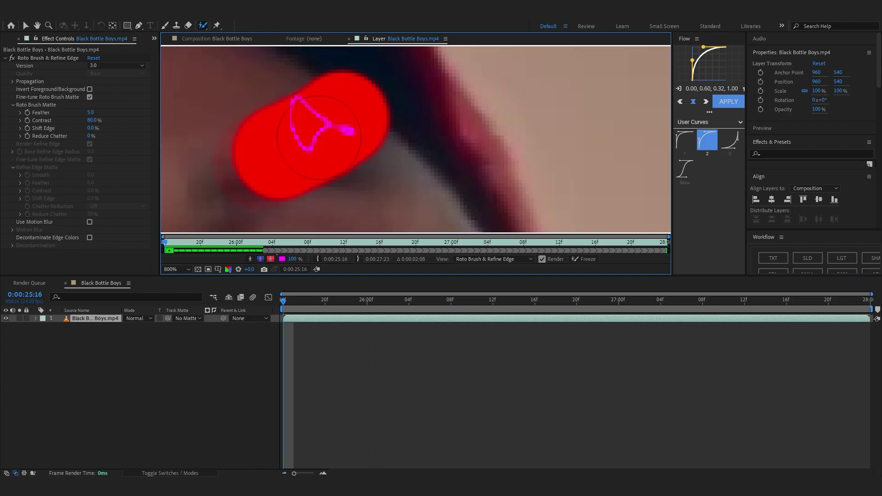
scroll(412, 132, down, 4)
scroll(411, 152, up, 3)
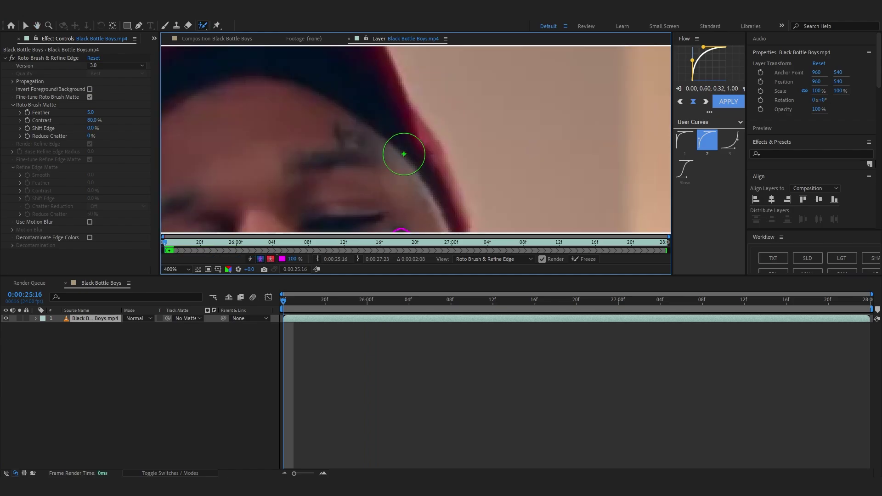
Step: Freeze the Roto Brush selection across the clip and set the matte's Feather to 6.0 and Shift Edge to -27%
scroll(345, 130, down, 3)
scroll(376, 138, up, 2)
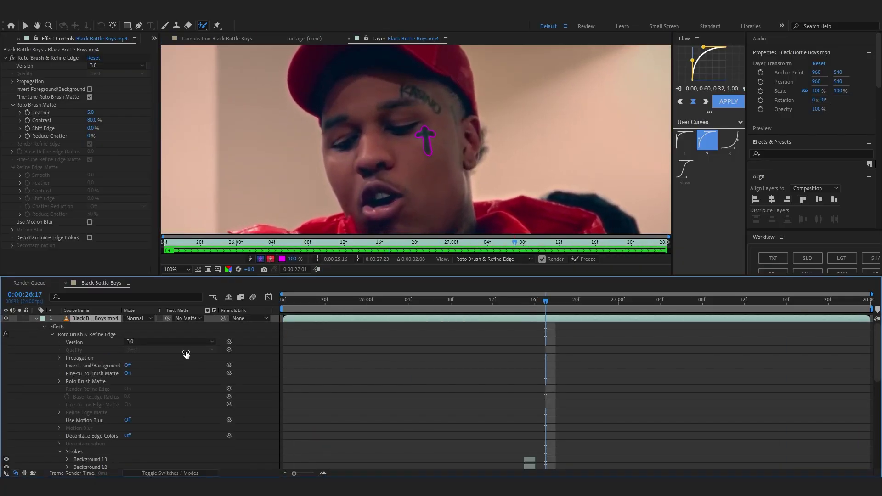
click(580, 259)
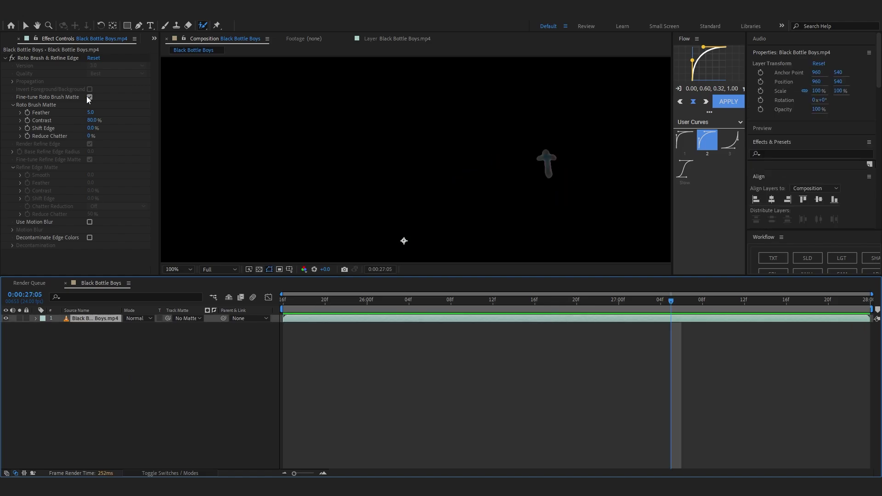
drag(90, 113, 73, 126)
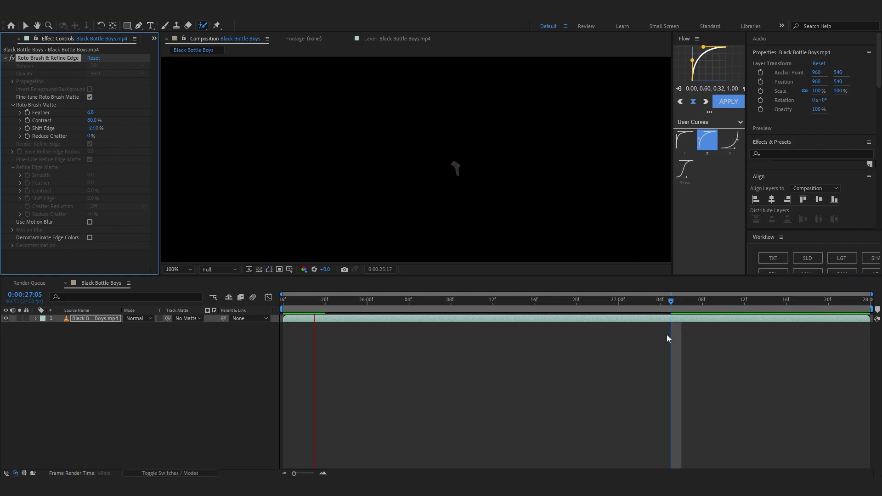
Step: Duplicate the rotoscoped footage layer at 0:00:26:13
click(504, 302)
key(ctrl+d)
key(ctrl+z)
click(84, 320)
key(ctrl+d)
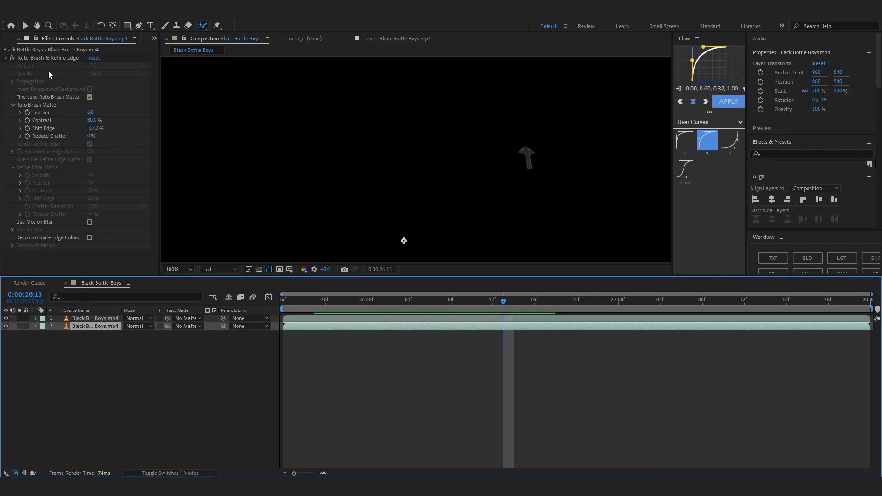
Step: Delete the Roto Brush & Refine Edge effect from the lower copy so it shows the full footage
click(48, 58)
key(Delete)
scroll(490, 118, down, 2)
drag(478, 134, 451, 124)
scroll(450, 124, up, 1)
drag(185, 238, 226, 214)
Step: Trim the start of the upper roto layer to 0:00:26:13 and preview the clip from the beginning
drag(571, 304, 173, 340)
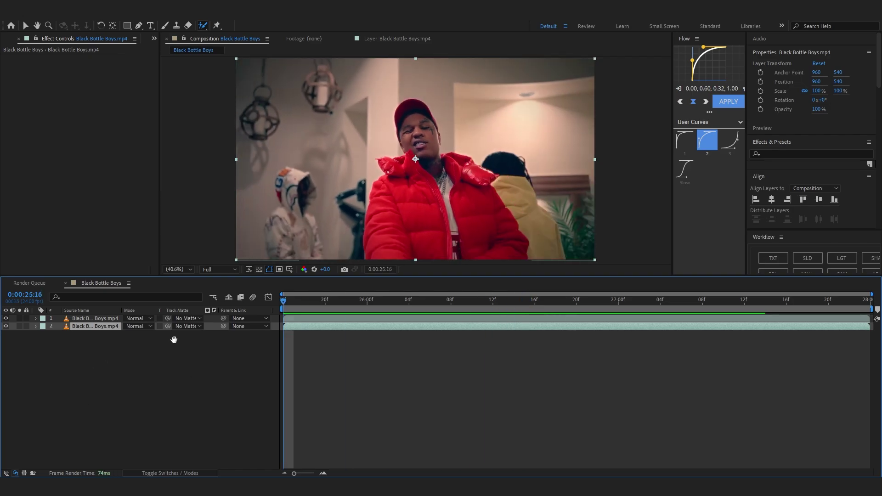
key(space)
key(space)
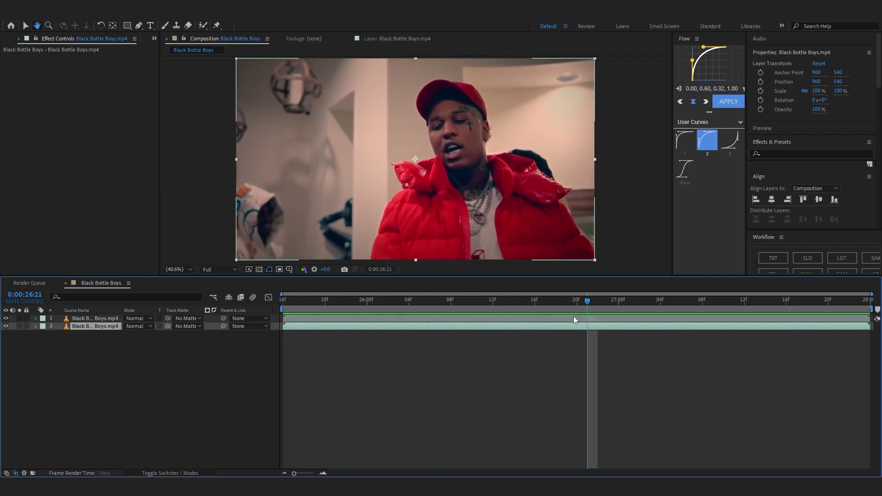
mouse_move(488, 304)
mouse_down()
mouse_move(475, 332)
mouse_move(558, 334)
mouse_move(506, 314)
mouse_up()
click(501, 320)
key(alt+[)
key(Home)
key(space)
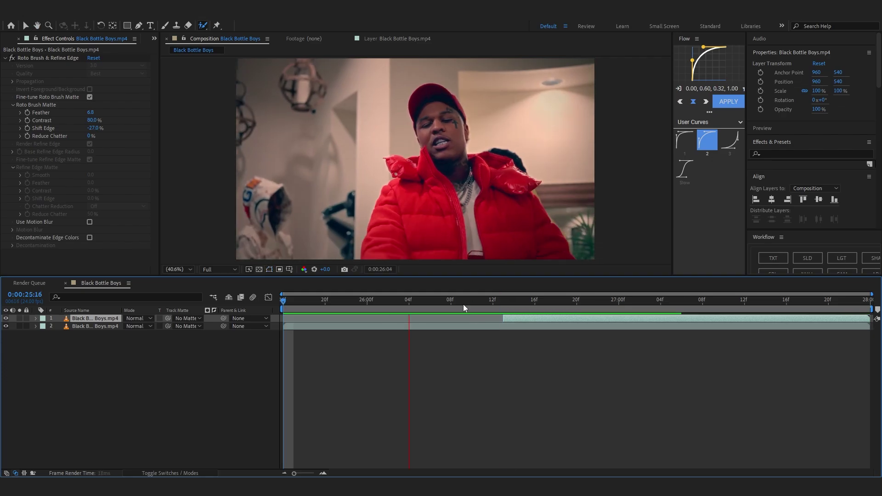
key(space)
Step: Apply the Tint effect to the upper roto layer at 0:00:26:19 and set Map Black To to white
drag(493, 311, 566, 322)
key(ctrl+space)
text(tint)
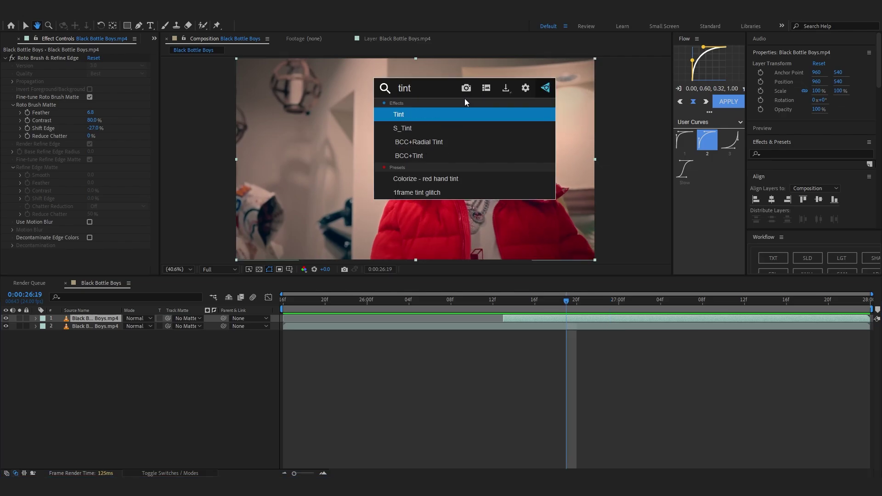
key(Return)
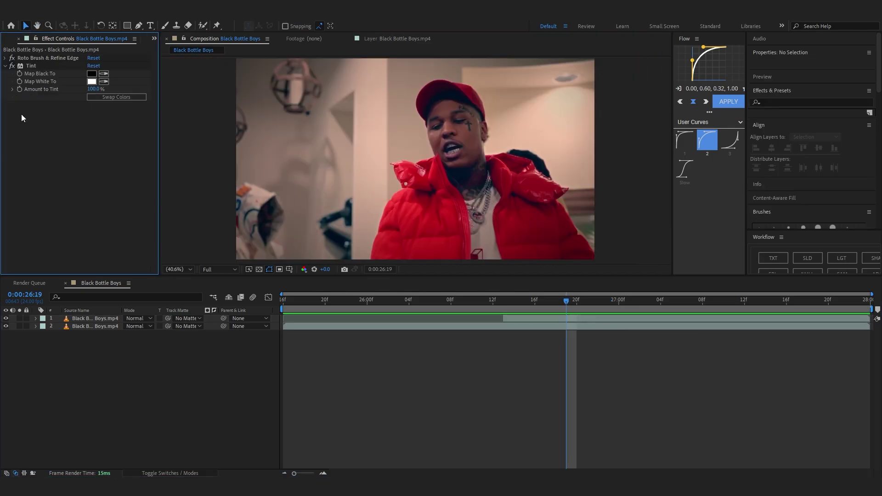
click(92, 75)
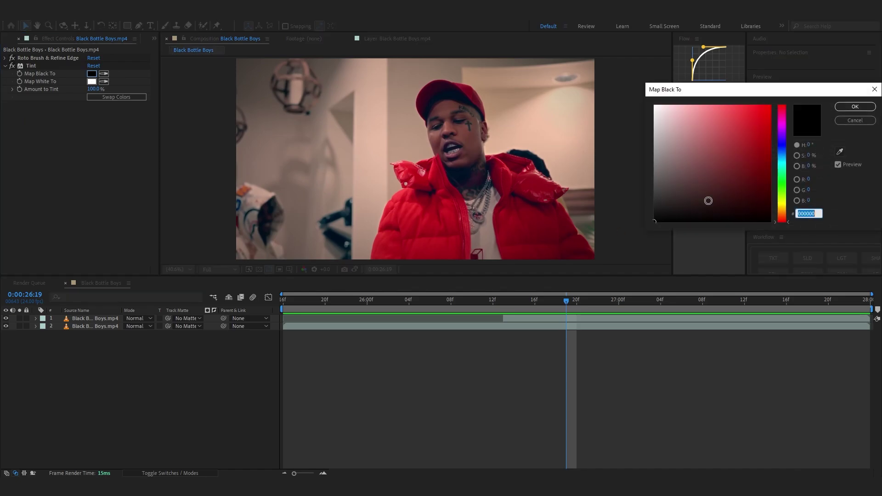
scroll(205, 205, up, 2)
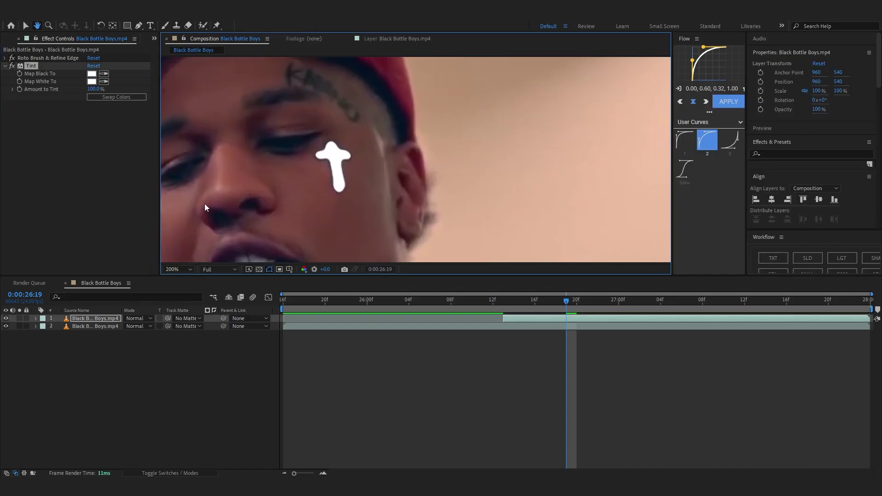
Step: Try applying the Fill effect to the cross tattoo layer
drag(255, 186, 360, 193)
scroll(360, 192, down, 2)
scroll(359, 192, up, 2)
scroll(359, 192, down, 5)
scroll(358, 191, up, 5)
key(ctrl+space)
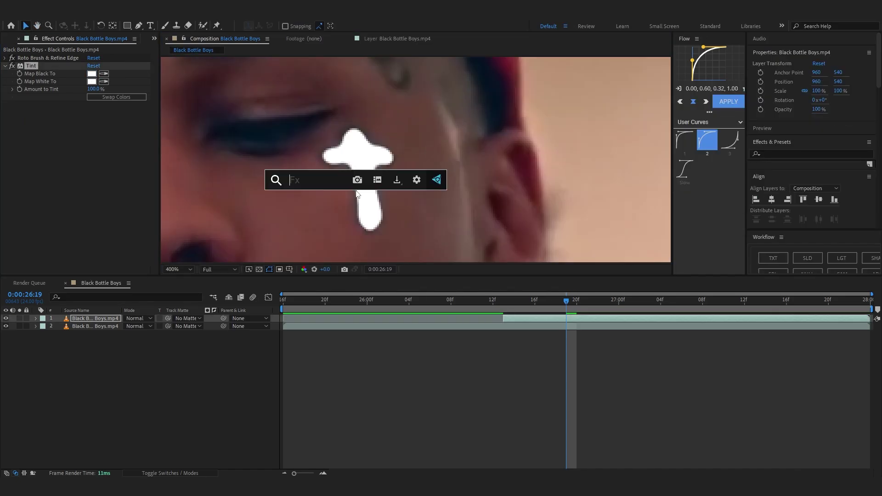
text(fill)
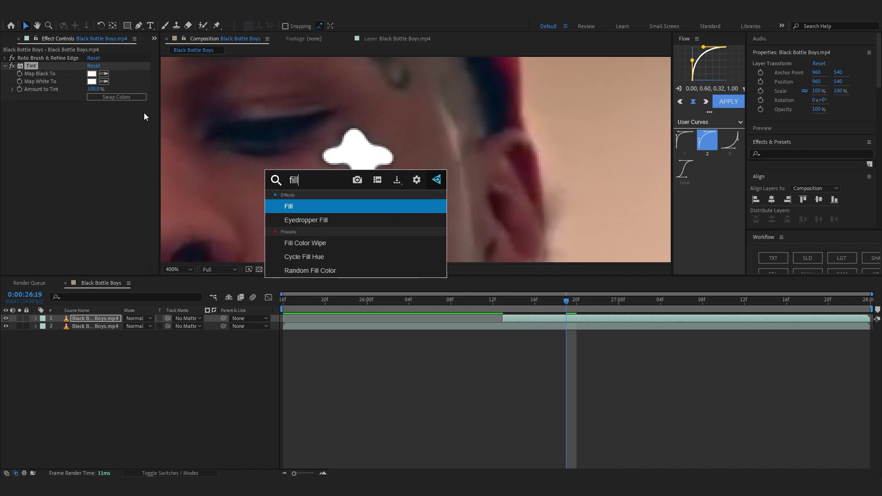
key(Return)
scroll(301, 190, down, 6)
scroll(301, 190, up, 4)
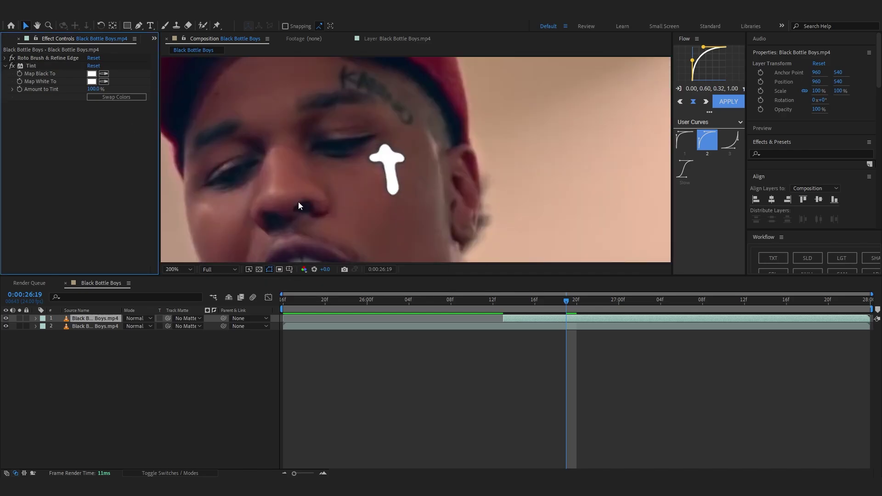
Step: Apply the Glow effect to the cross tattoo layer and set its Glow Radius to 13
key(ctrl+space)
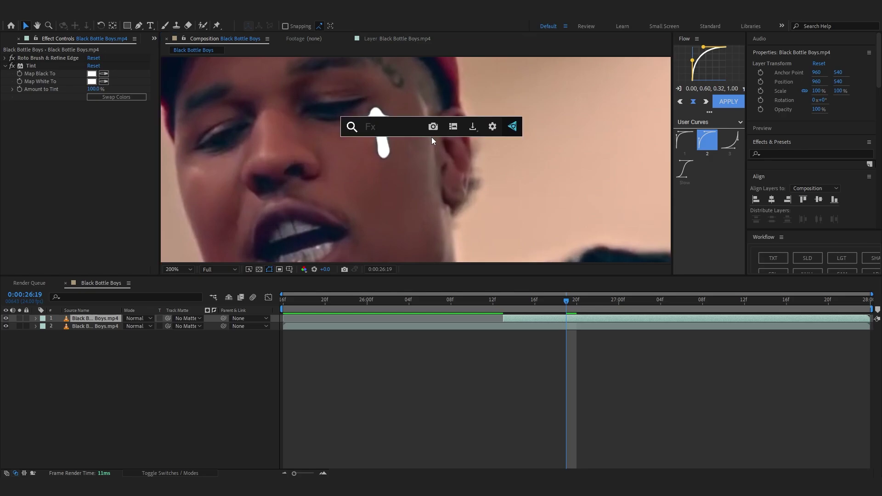
text(glow)
key(Return)
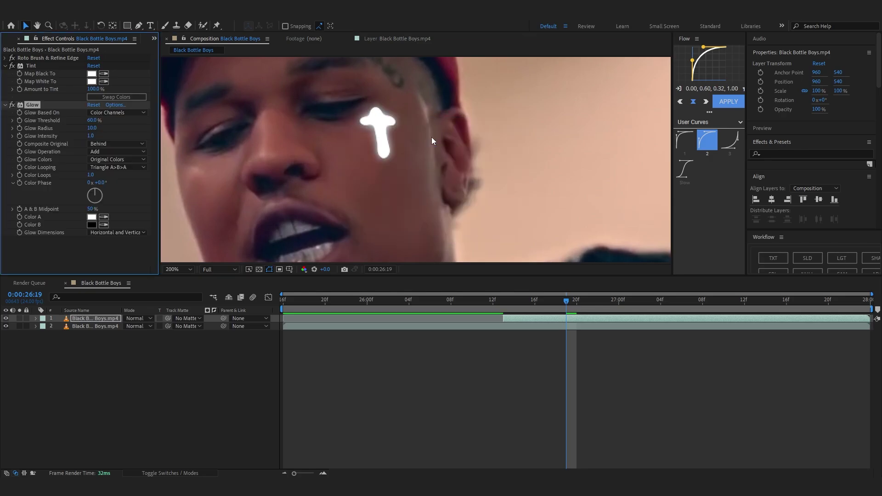
drag(92, 128, 177, 135)
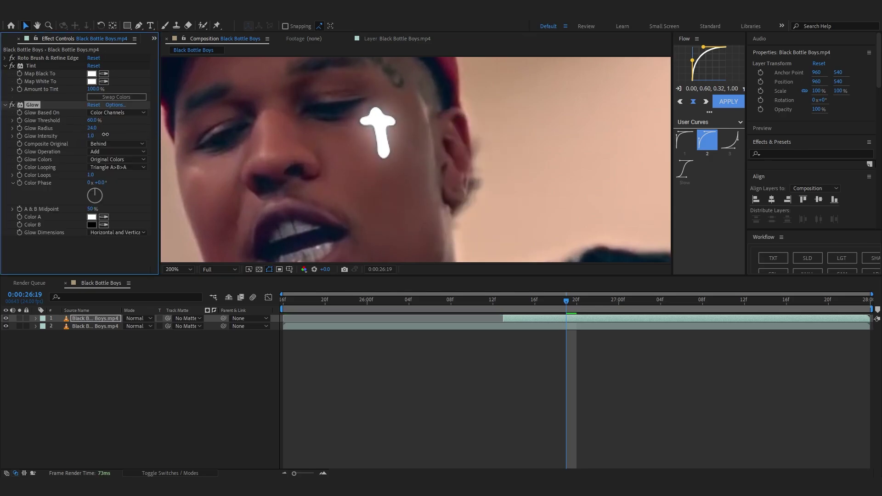
drag(105, 134, 92, 135)
Step: Duplicate the Glow effect and set the copy's Glow Radius to 110
key(ctrl+d)
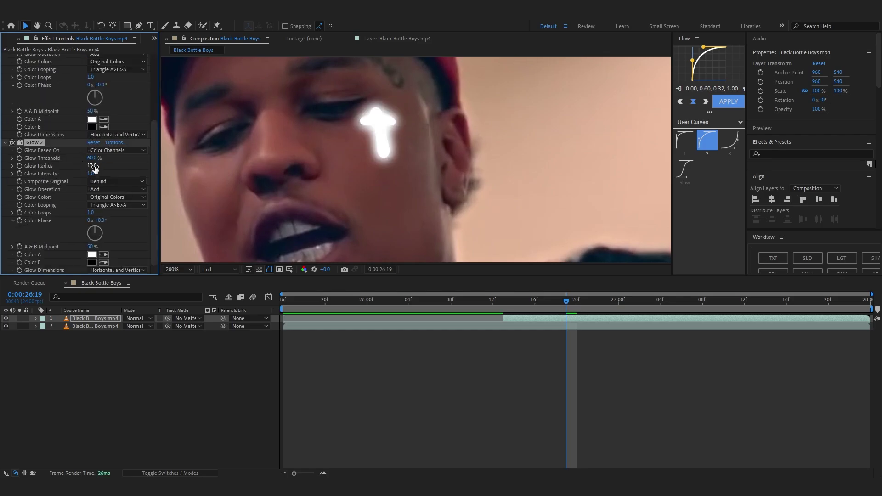
drag(94, 168, 150, 178)
scroll(504, 136, down, 4)
drag(456, 144, 345, 134)
scroll(481, 150, up, 3)
scroll(173, 168, up, 1)
scroll(41, 135, up, 5)
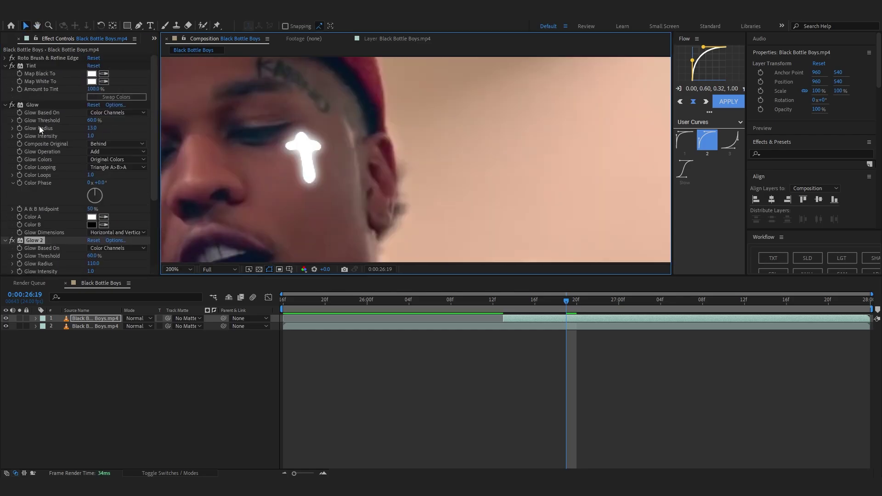
Step: Delete both Glow effects and apply Optical Glow to the cross tattoo layer instead
shift+click(28, 105)
key(Delete)
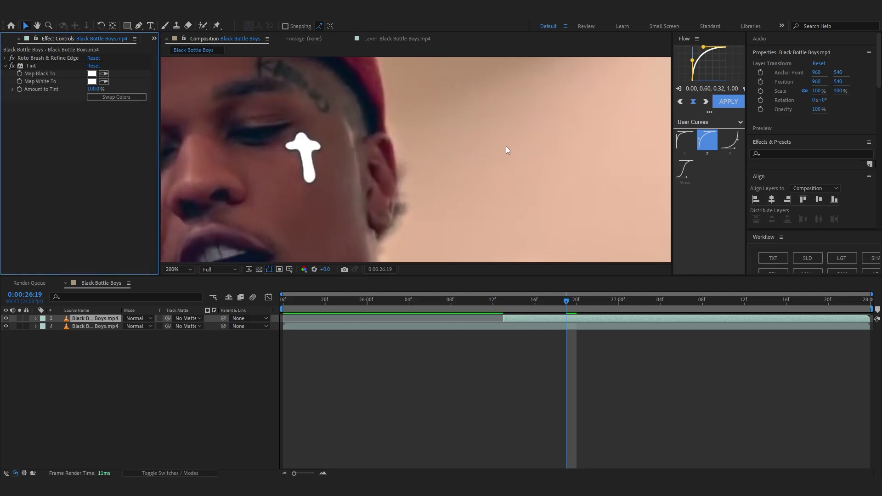
key(ctrl+space)
text(opt)
click(490, 159)
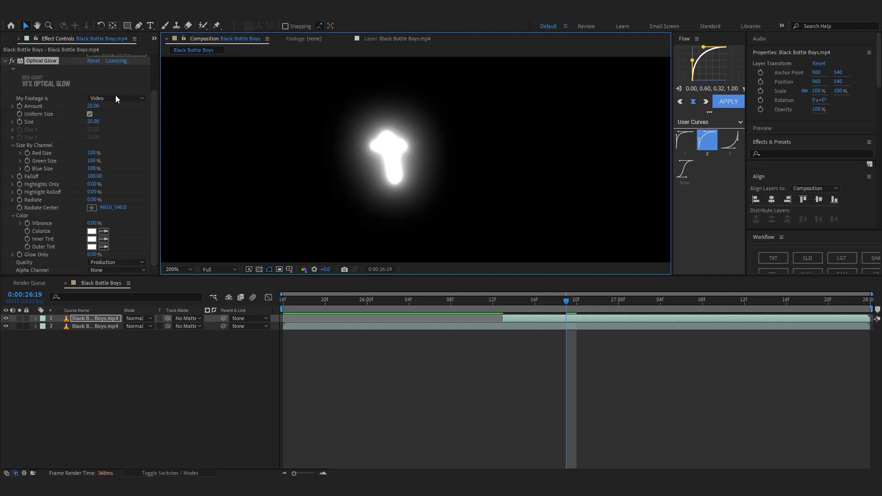
Step: Replace the Optical Glow effect on the cross tattoo layer with Deep Glow
key(Delete)
key(ctrl+space)
text(deep)
key(Return)
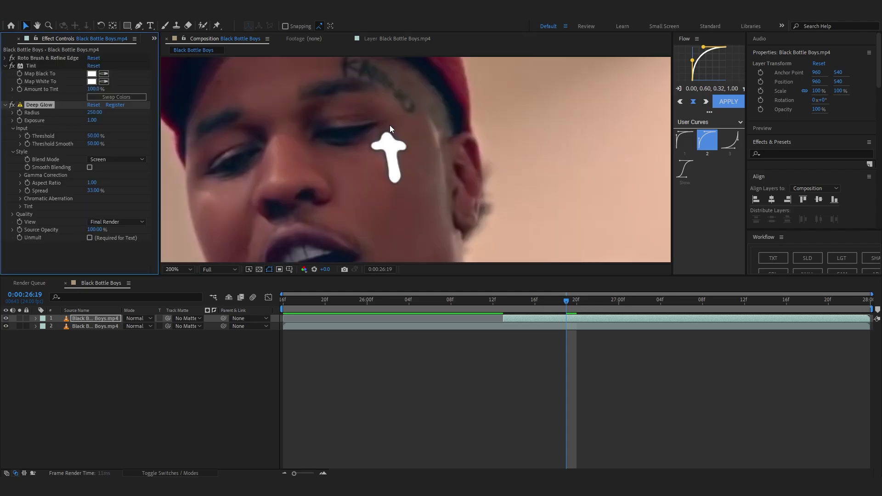
Step: Enable Unmult in the Deep Glow effect on the cross tattoo layer
scroll(391, 155, down, 3)
scroll(362, 190, up, 3)
drag(506, 107, 164, 295)
scroll(397, 156, up, 1)
scroll(397, 156, down, 3)
scroll(468, 121, up, 3)
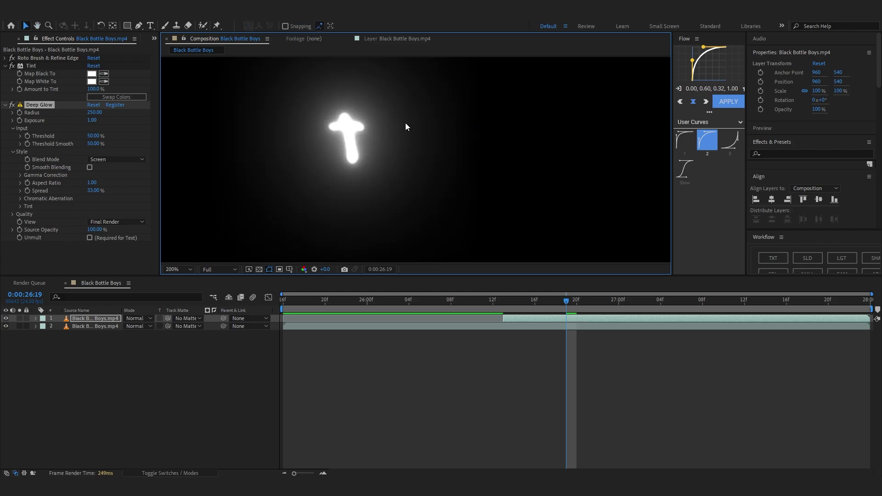
scroll(434, 127, down, 3)
drag(434, 126, 385, 250)
scroll(448, 125, up, 2)
key(v)
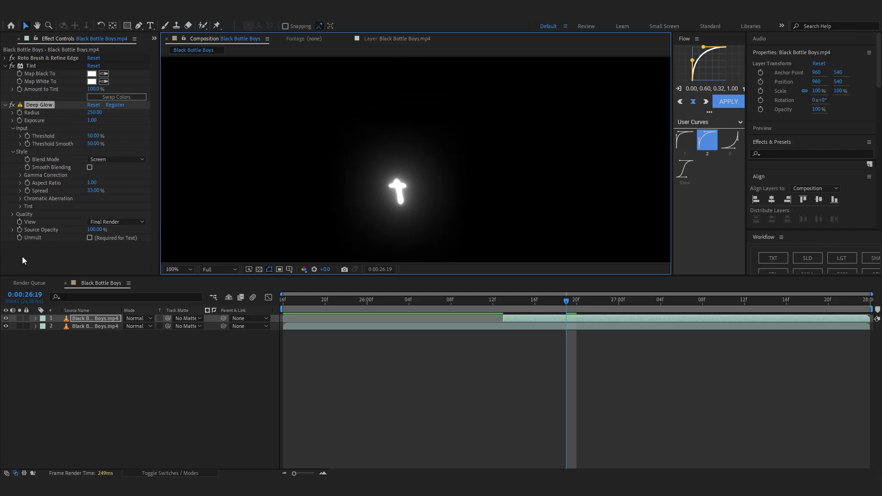
click(90, 238)
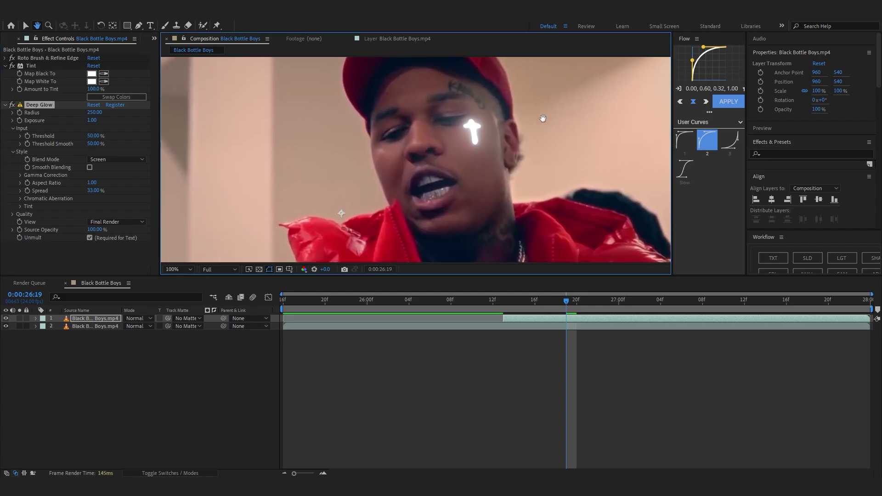
Step: Examine the glow around the cross tattoo both close up and in the full frame
scroll(533, 117, down, 2)
scroll(507, 127, up, 4)
drag(507, 127, 256, 239)
scroll(264, 228, down, 3)
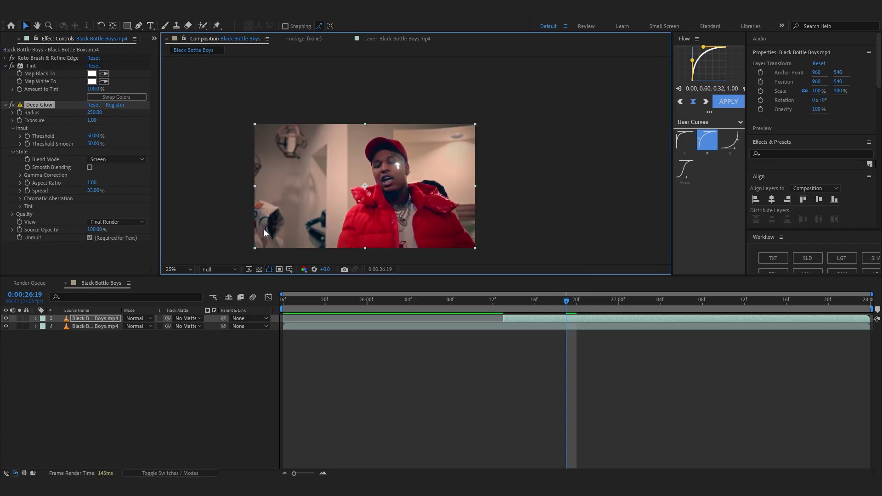
scroll(389, 180, up, 3)
drag(389, 178, 474, 105)
scroll(412, 171, up, 1)
scroll(466, 186, up, 1)
scroll(466, 186, down, 1)
scroll(466, 186, down, 4)
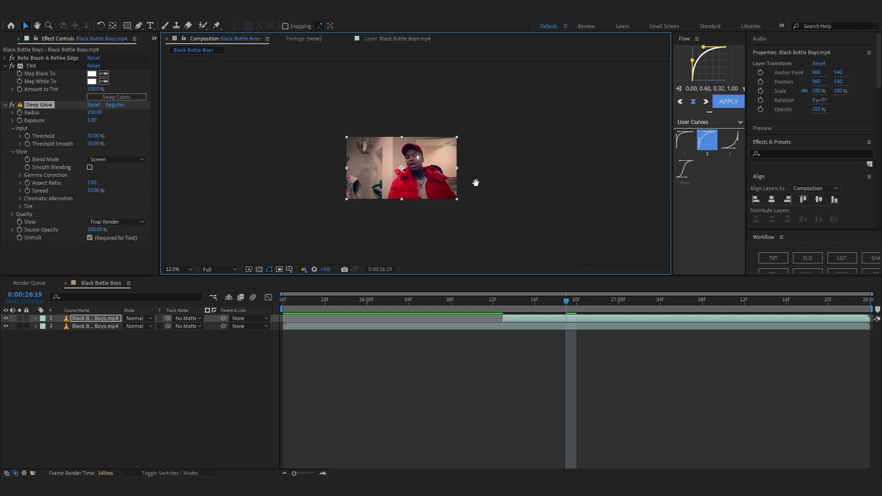
scroll(423, 199, up, 3)
drag(423, 200, 447, 184)
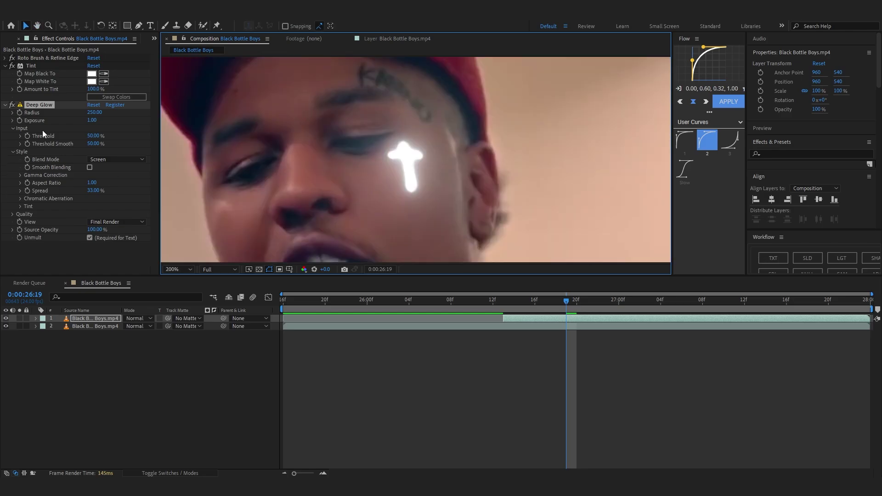
Step: Set the Deep Glow Radius to 278 and Exposure to 1.03, and check the glow at 0:00:27:14
drag(95, 122, 91, 122)
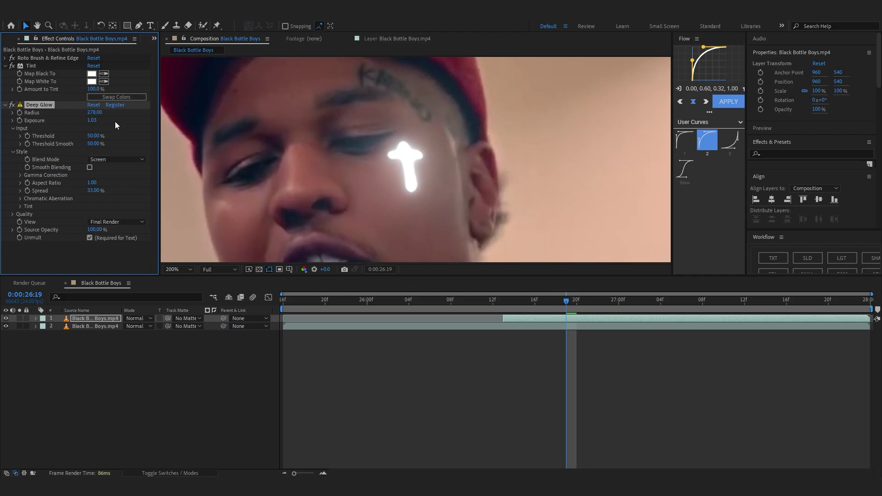
scroll(353, 154, down, 4)
drag(553, 303, 761, 351)
scroll(324, 215, up, 2)
drag(324, 215, 370, 216)
Step: Enable the Deep Glow Tint, keep its red FF0000 color and set the tint Mode to Overlay
click(21, 206)
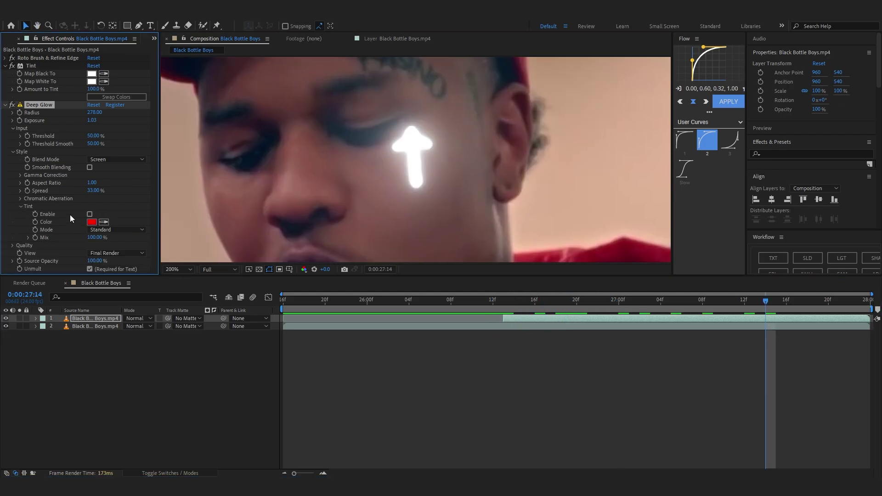
click(90, 214)
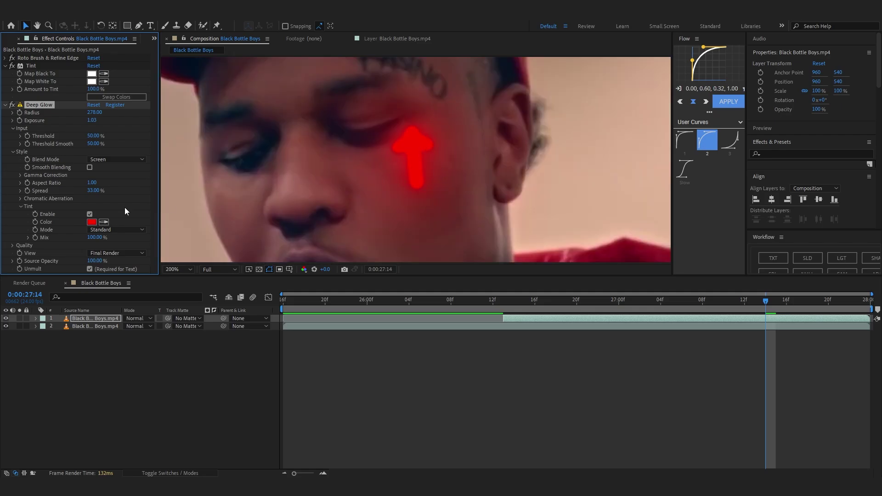
click(92, 223)
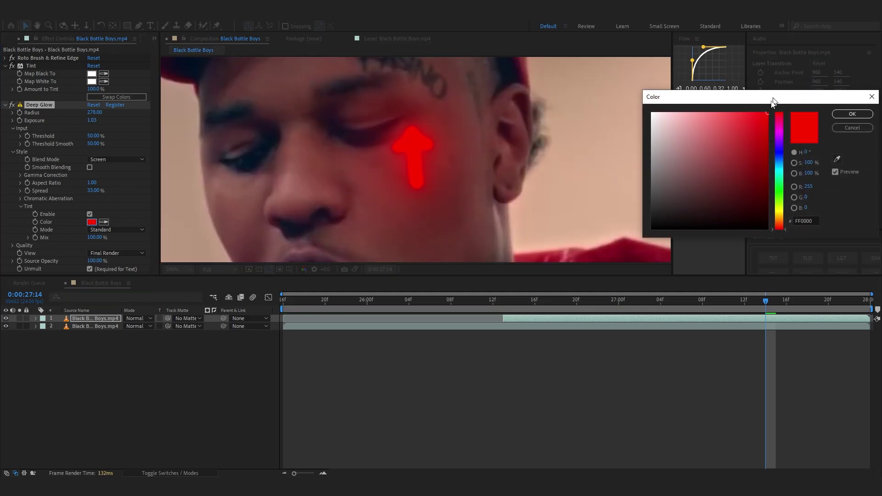
click(848, 120)
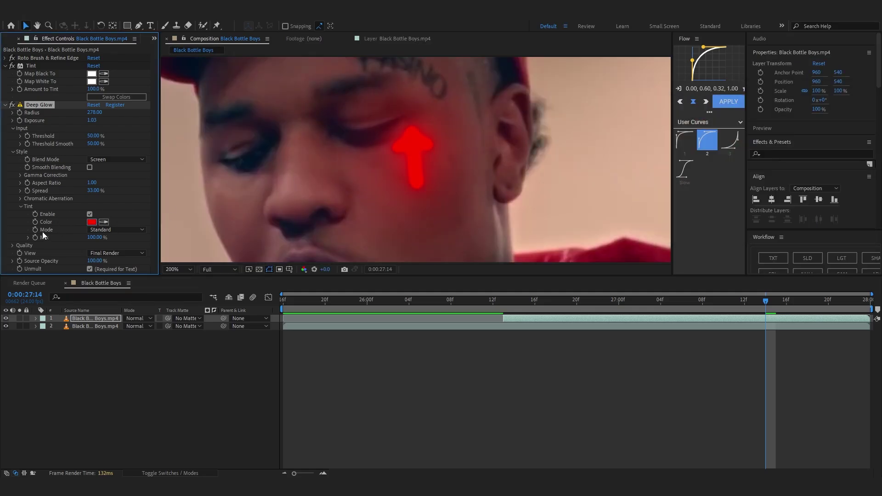
click(97, 229)
scroll(356, 188, down, 1)
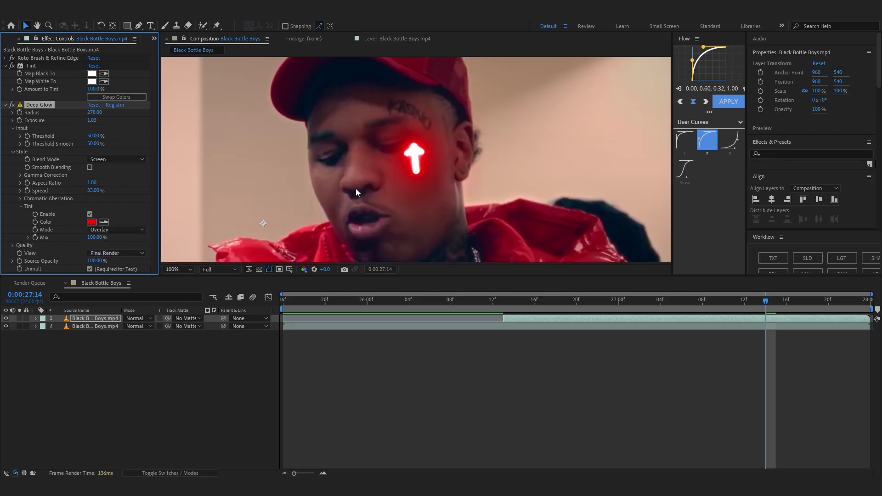
Step: Compare the red glow at different magnifications and set the Deep Glow tint Mix to 54%
scroll(356, 188, up, 1)
scroll(407, 186, down, 1)
scroll(416, 184, up, 2)
scroll(416, 182, down, 2)
scroll(415, 182, up, 2)
scroll(415, 183, down, 2)
scroll(416, 182, up, 1)
drag(83, 237, 88, 250)
Step: Apply the uni.Heatwave effect to the cross tattoo layer and set its Heat Intensity to 26
key(ctrl+space)
text(he)
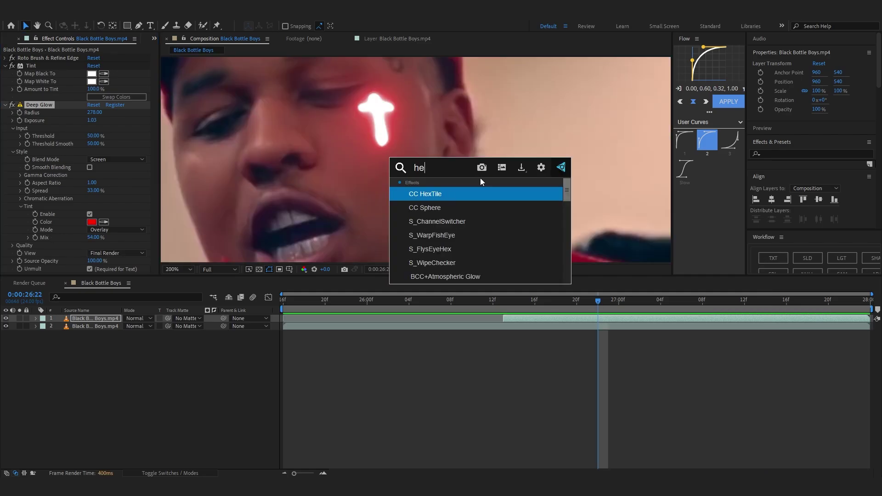
text(at)
click(450, 194)
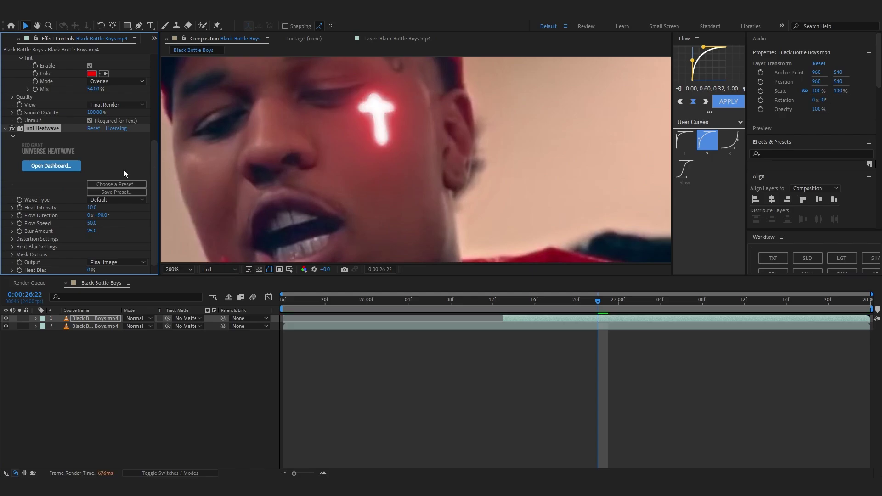
drag(92, 207, 87, 208)
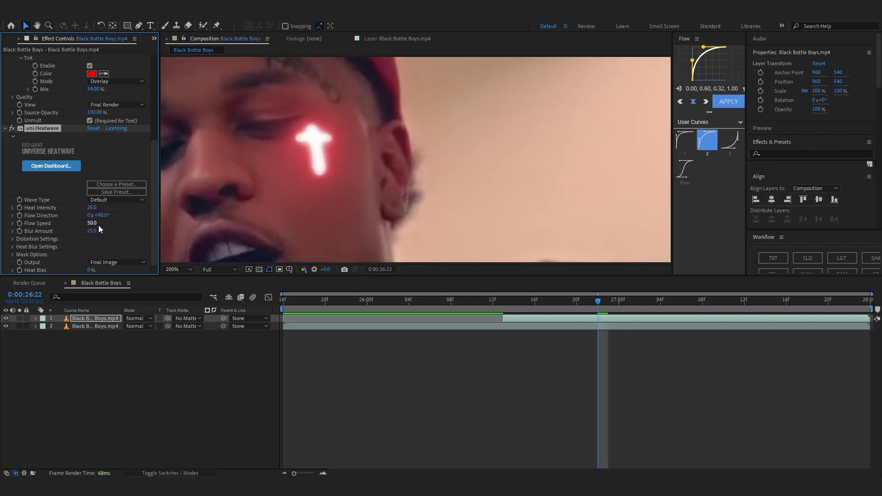
Step: Set the Heatwave Heat Size to 89.4, Flow Speed to 30 and Blur Amount to 11, and preview the animation
click(12, 239)
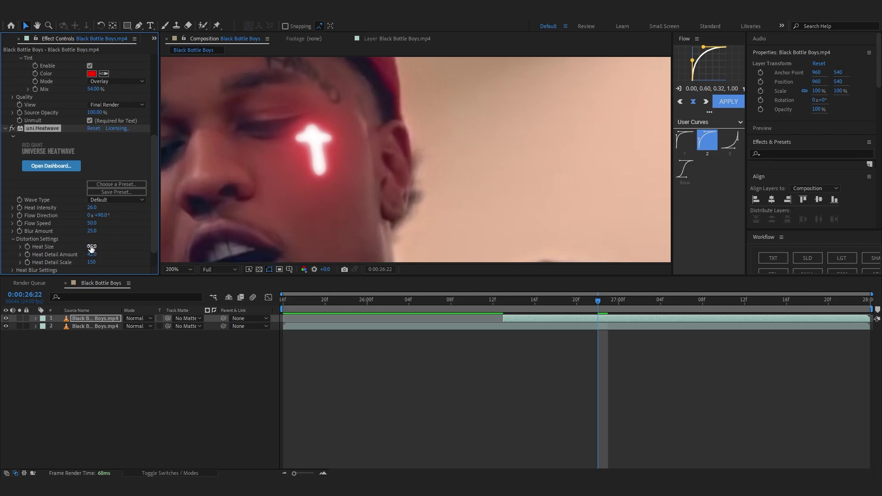
drag(80, 246, 63, 246)
key(space)
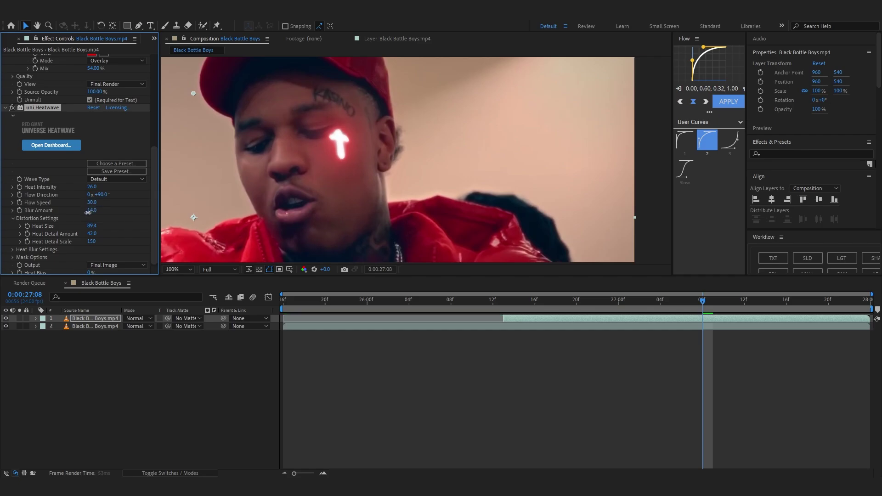
key(space)
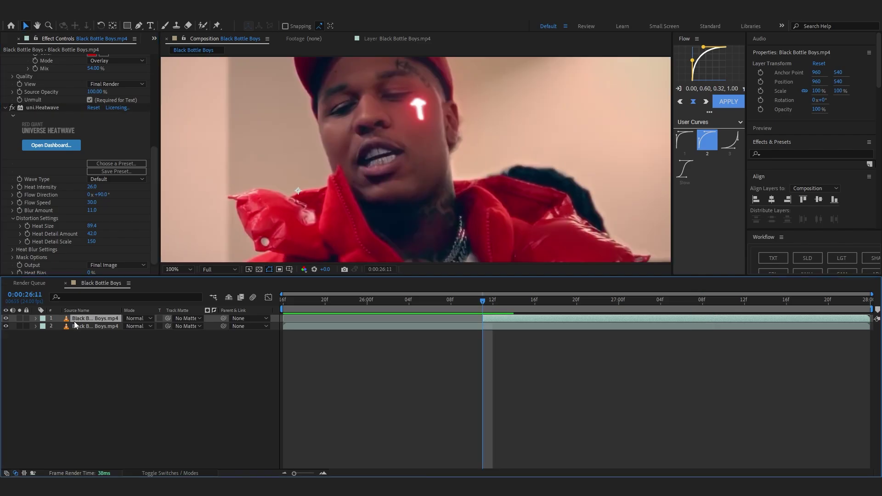
Step: Keyframe the cross tattoo layer's Opacity from 0% at 0:00:26:12 to 100% at 0:00:26:16 and check the fade-in
key(t)
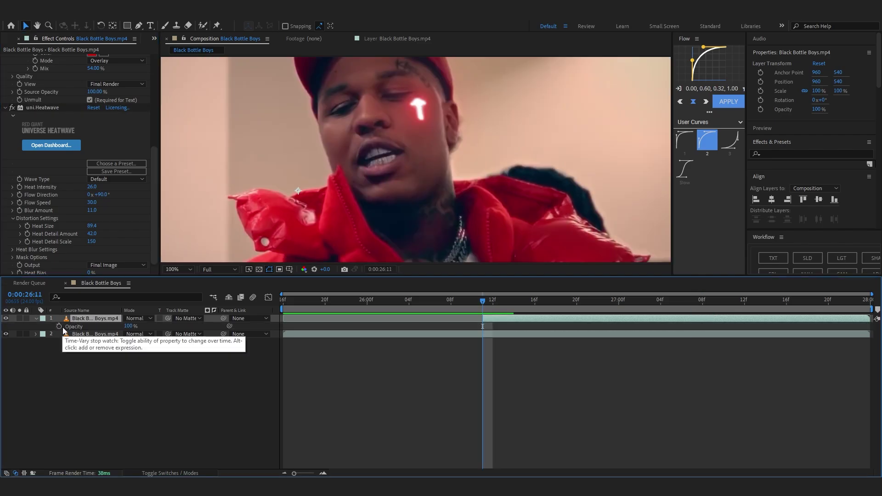
click(59, 327)
drag(482, 327, 587, 327)
text(0)
key(Return)
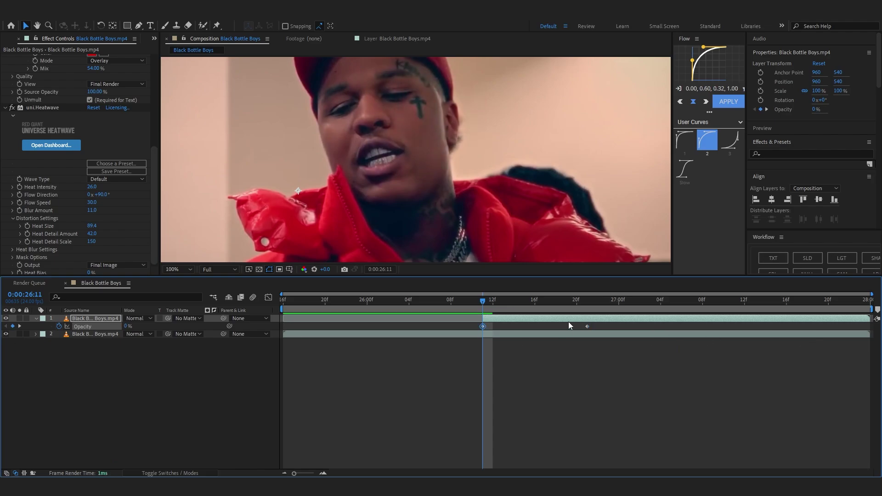
click(396, 304)
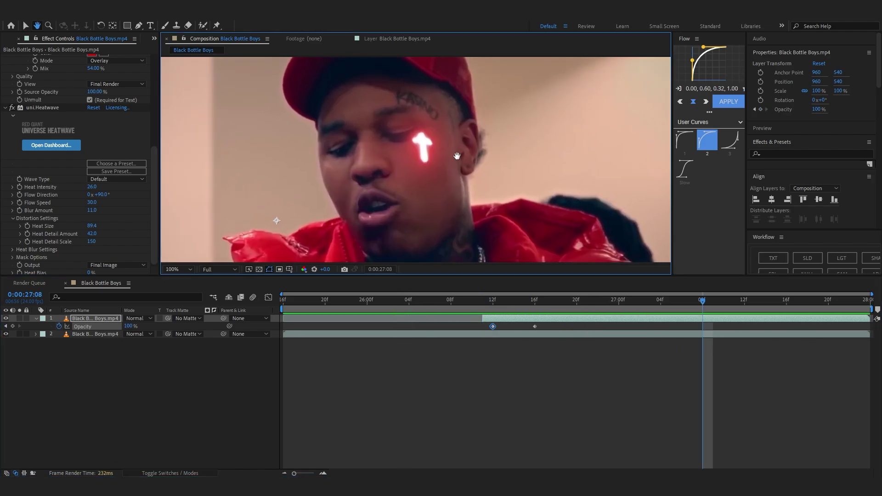
Step: Apply the S_Rays effect to the cross tattoo layer
key(ctrl+space)
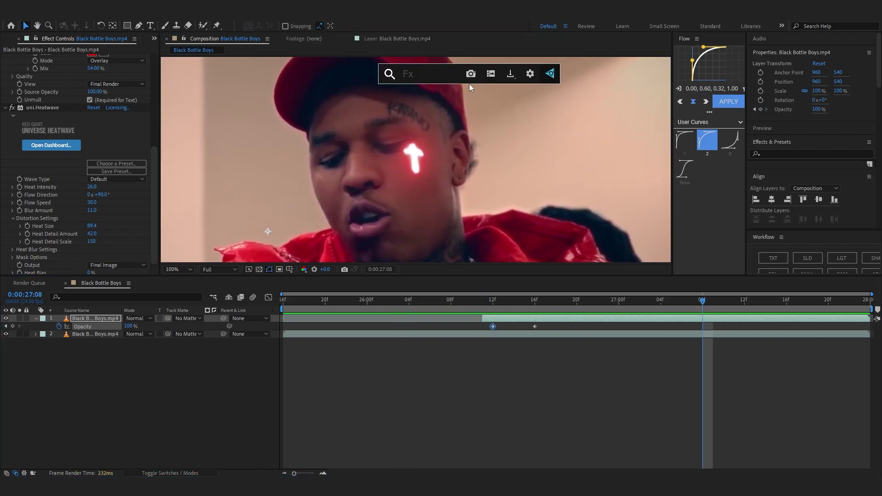
text(rays)
click(445, 99)
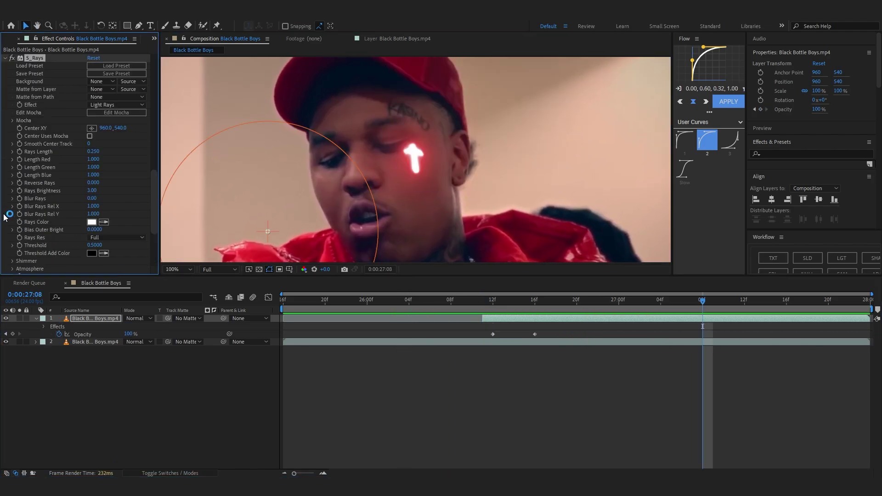
Step: Try CC Light Rays on the cross tattoo layer with its Center over the cross, and delete the effect
key(ctrl+space)
text(rays)
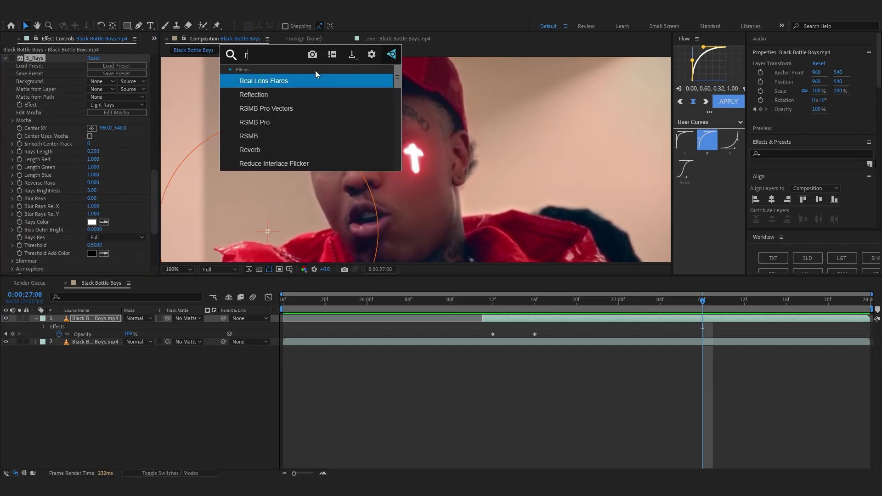
key(Return)
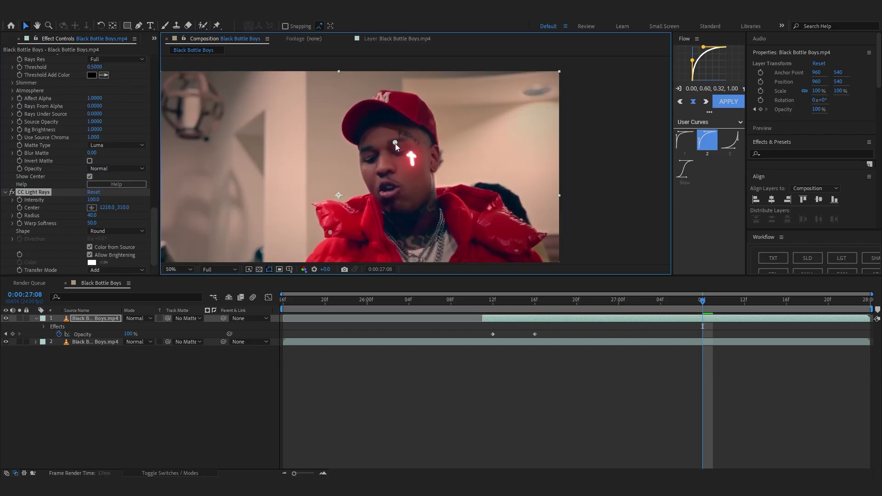
drag(396, 143, 409, 159)
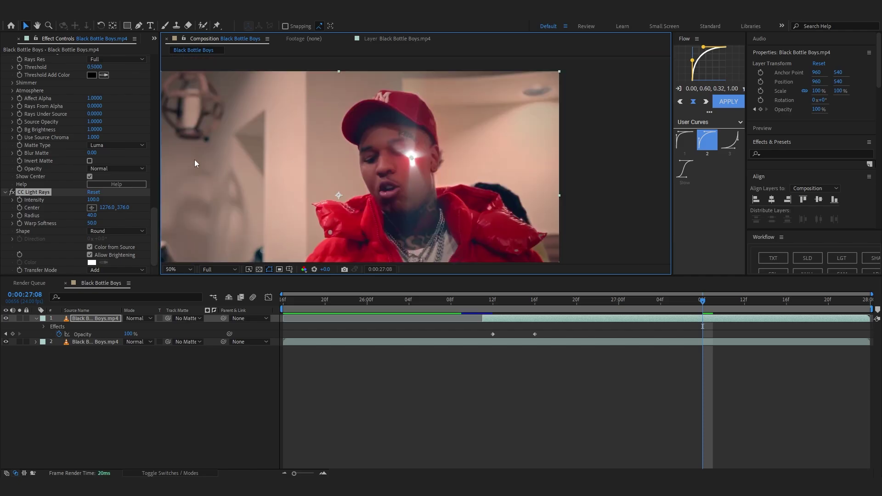
key(Delete)
Step: Move the S_Rays center onto the cross tattoo at 0:00:26:13 and start keyframing Center XY there at 1229, 356
scroll(52, 176, up, 3)
click(18, 68)
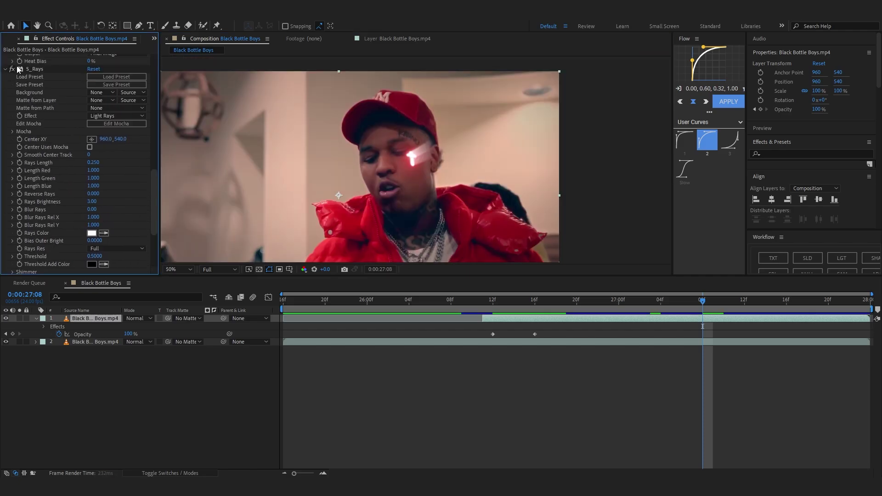
scroll(70, 71, up, 1)
scroll(361, 101, up, 1)
drag(703, 301, 508, 341)
scroll(365, 141, down, 2)
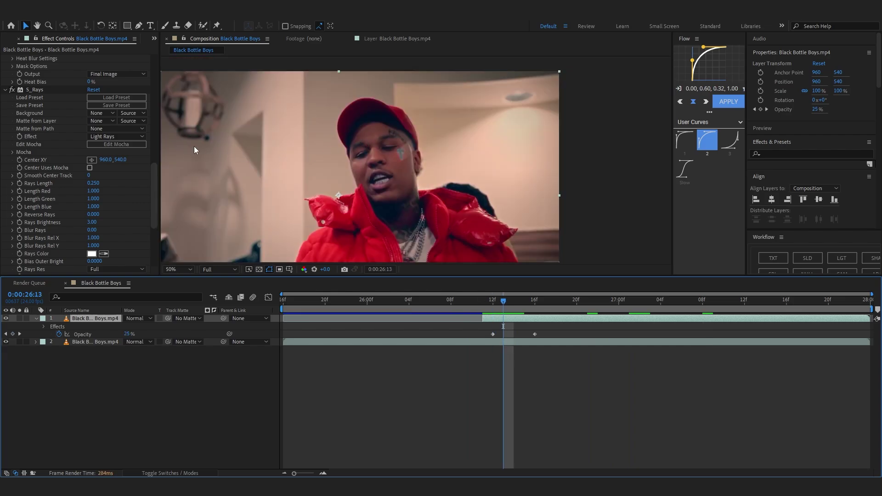
click(35, 90)
drag(307, 207, 339, 184)
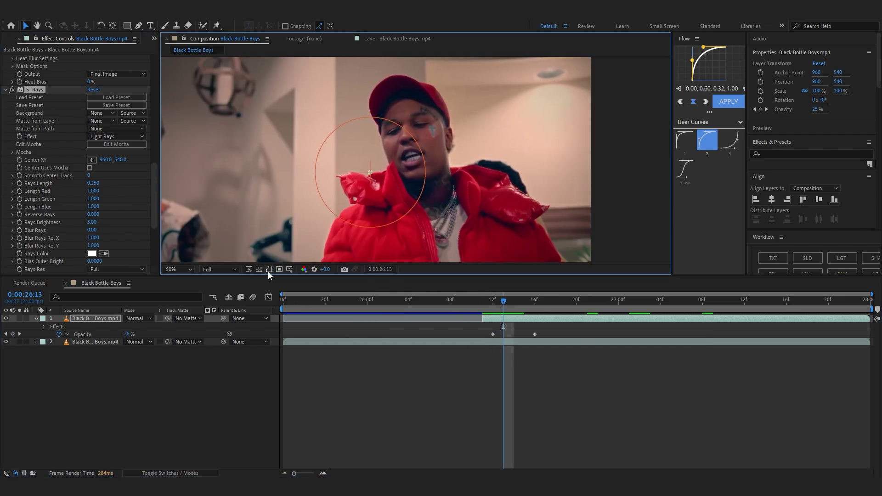
key(period)
key(period)
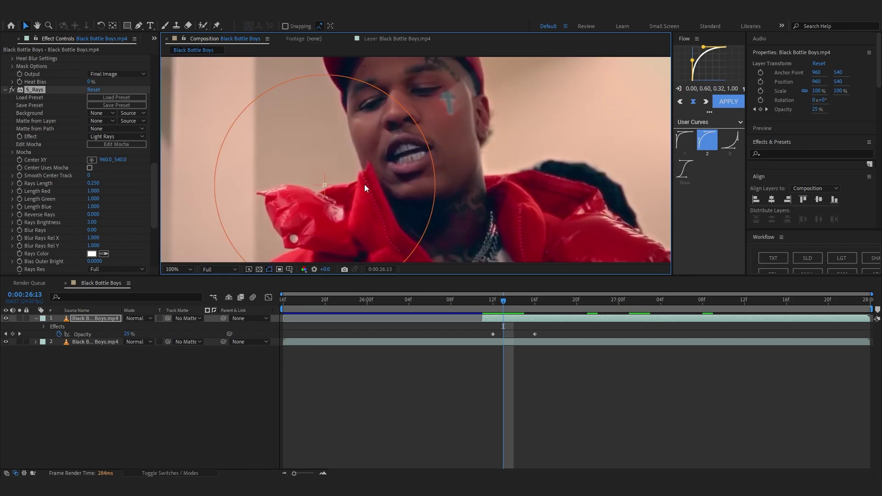
drag(327, 187, 447, 101)
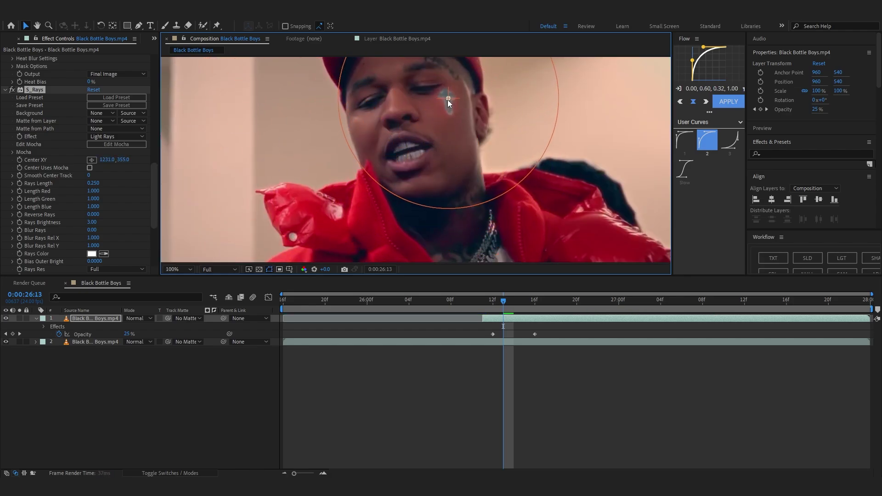
click(18, 162)
Step: Keyframe the S_Rays Center XY every few frames from 0:00:26:18 to follow the cross tattoo, and set Rays Length to 1.000
click(525, 307)
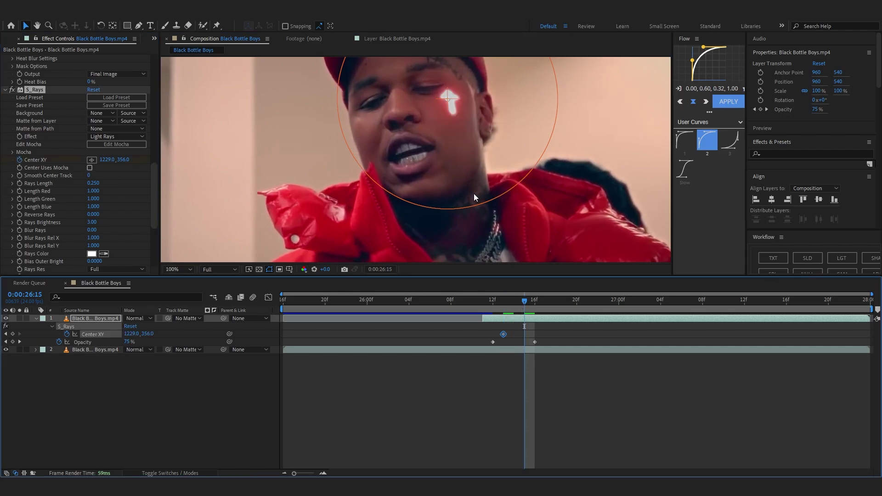
click(555, 300)
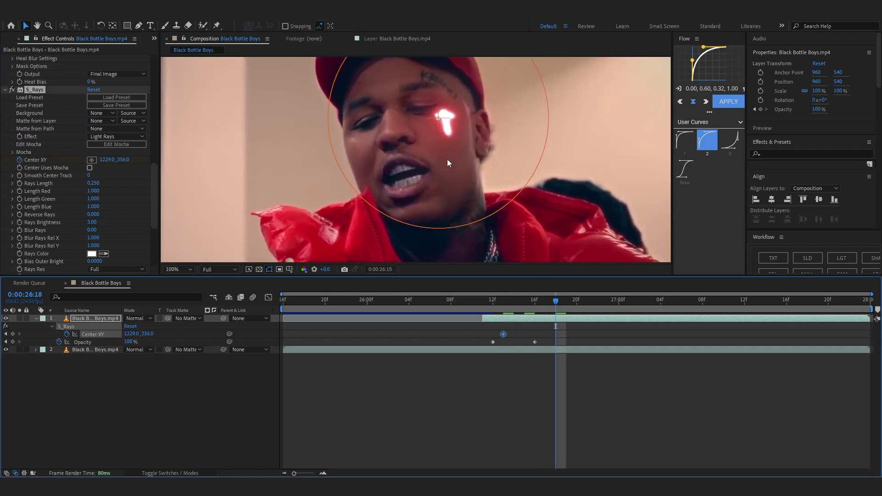
drag(436, 124, 444, 125)
drag(578, 307, 609, 315)
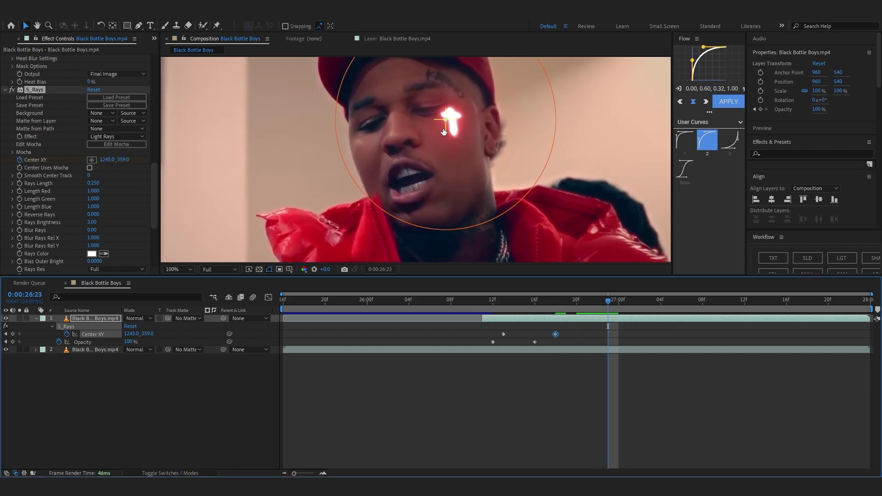
click(661, 302)
drag(445, 121, 458, 130)
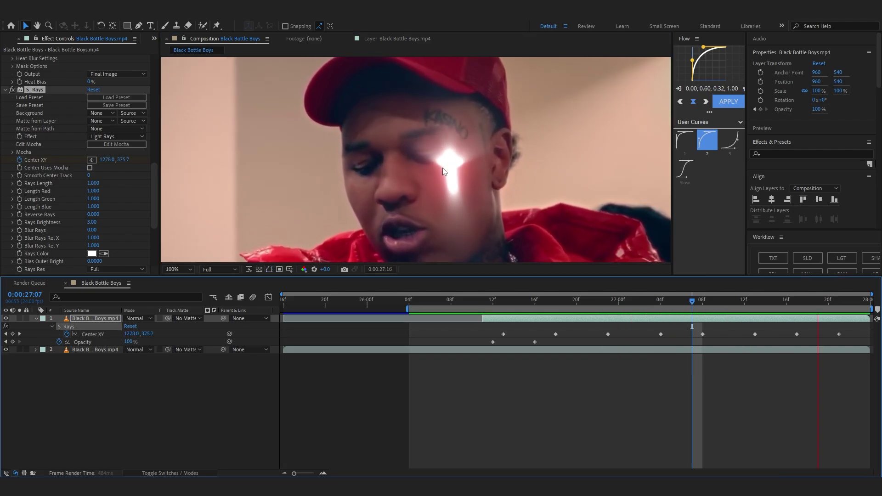
Step: Set the S_Rays Rays Brightness to 1.60 on the cross tattoo layer and preview the rays
key(space)
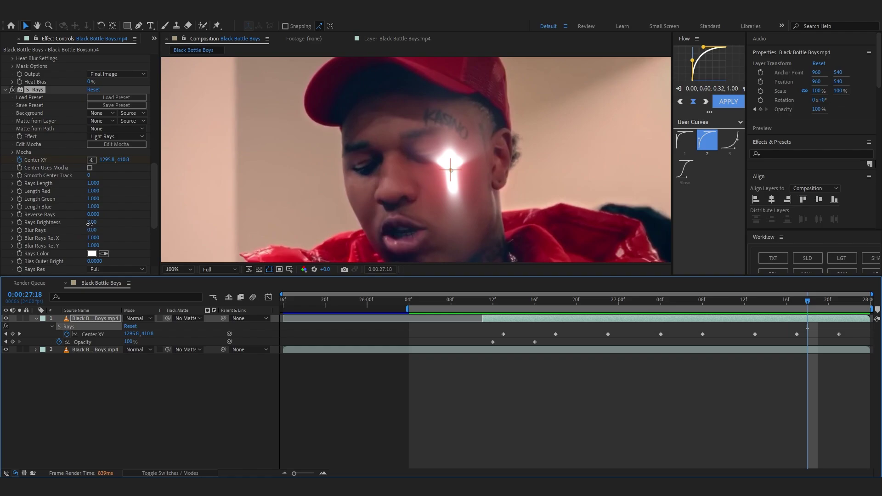
drag(90, 224, 79, 220)
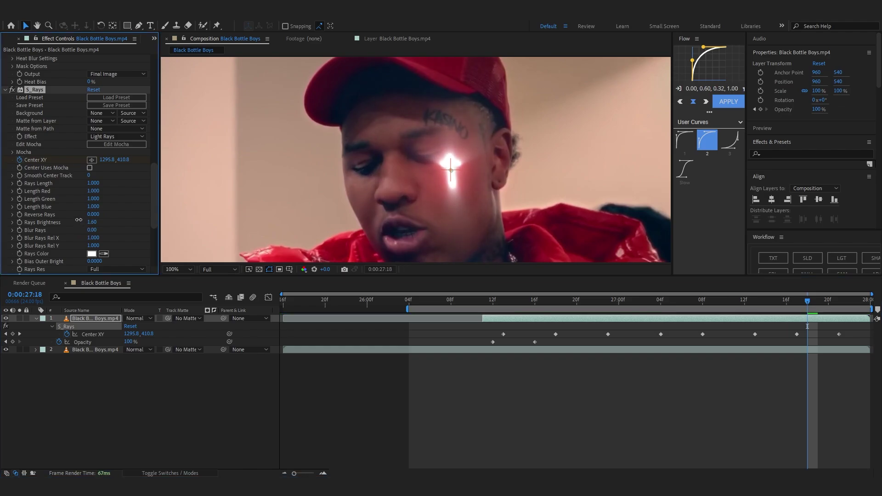
scroll(296, 187, down, 2)
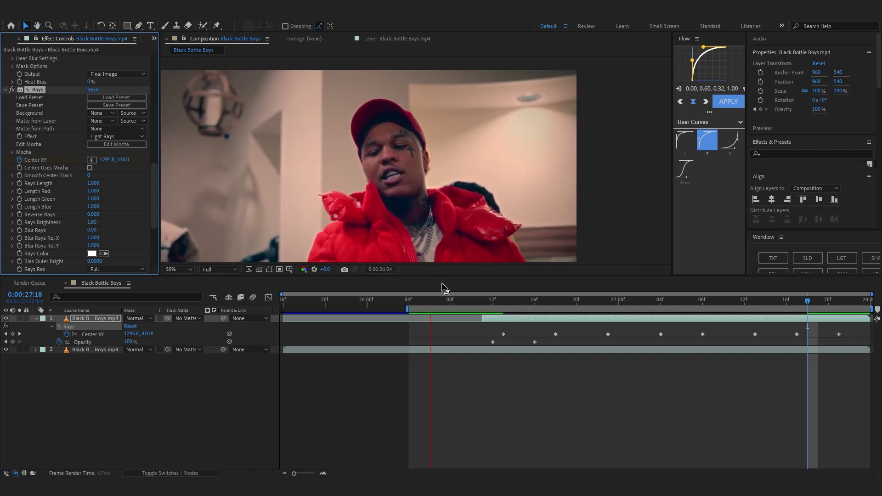
key(space)
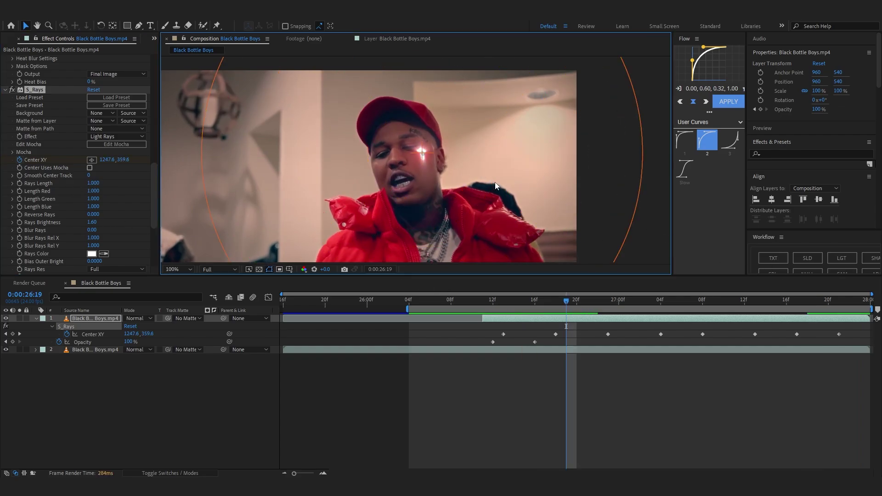
Step: Move S_Rays above uni.Heatwave in the cross tattoo layer's effect order
scroll(495, 182, down, 1)
scroll(495, 182, up, 4)
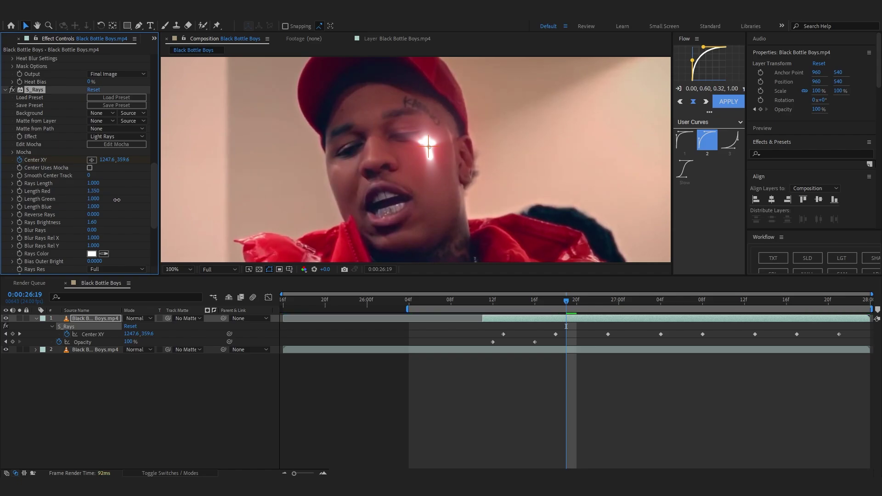
scroll(264, 167, down, 3)
scroll(512, 244, up, 2)
click(621, 361)
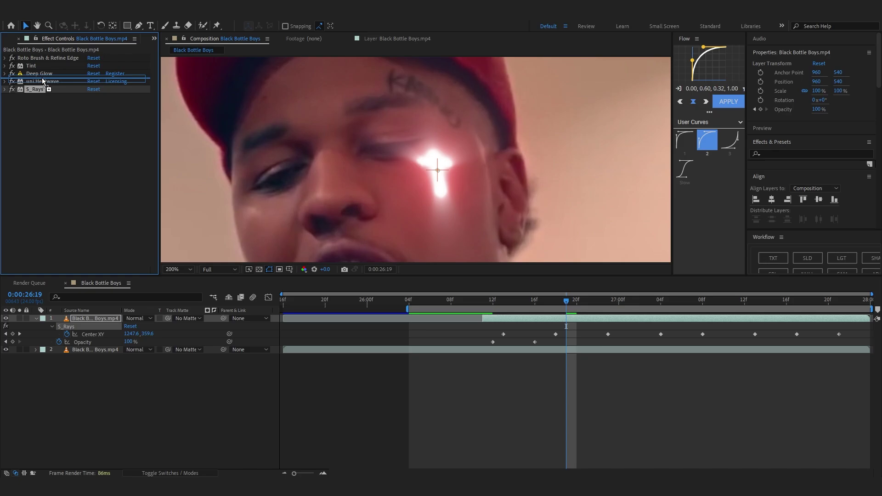
drag(43, 81, 41, 82)
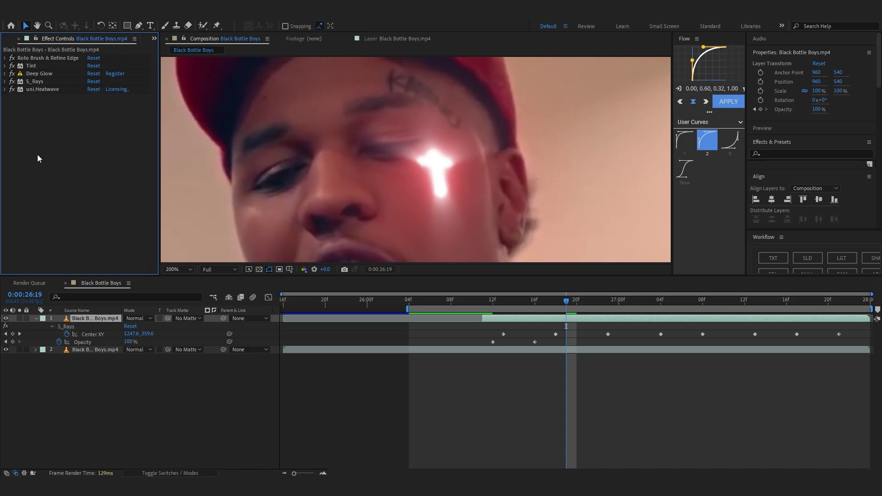
scroll(379, 172, down, 2)
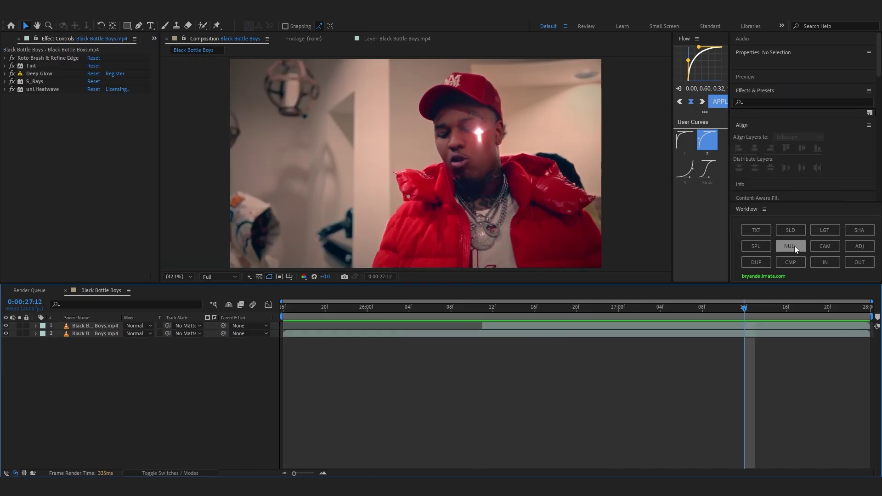
Step: Add a null object above both footage layers
click(795, 246)
drag(546, 310, 556, 334)
right_click(217, 382)
mouse_move(283, 273)
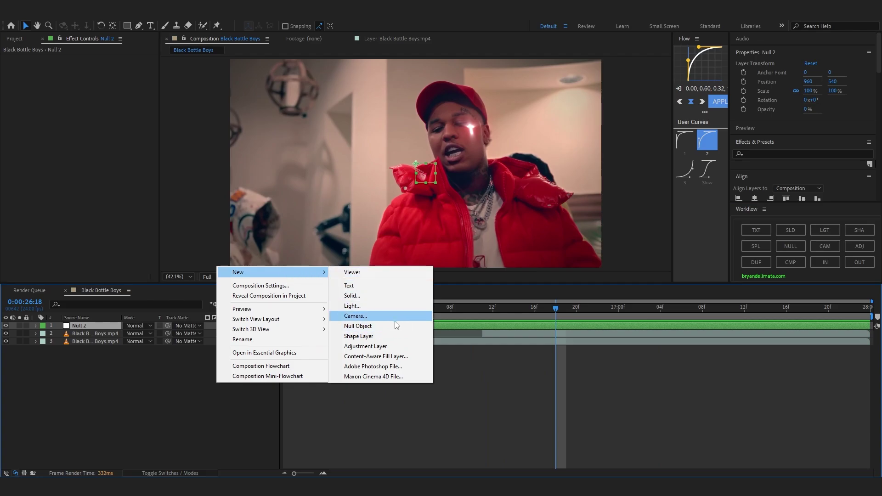
click(484, 364)
key(space)
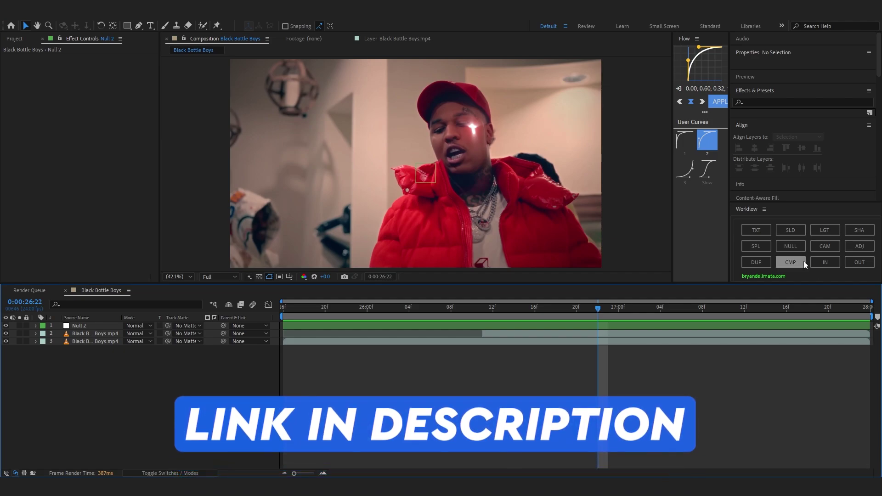
click(859, 247)
key(ctrl+z)
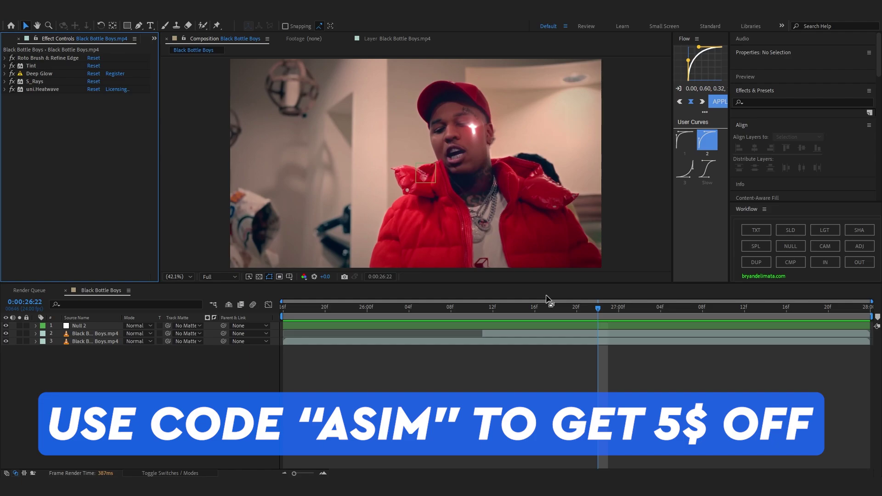
Step: Parent both Black Bottle Boys footage layers to the null object
click(91, 335)
shift+click(94, 342)
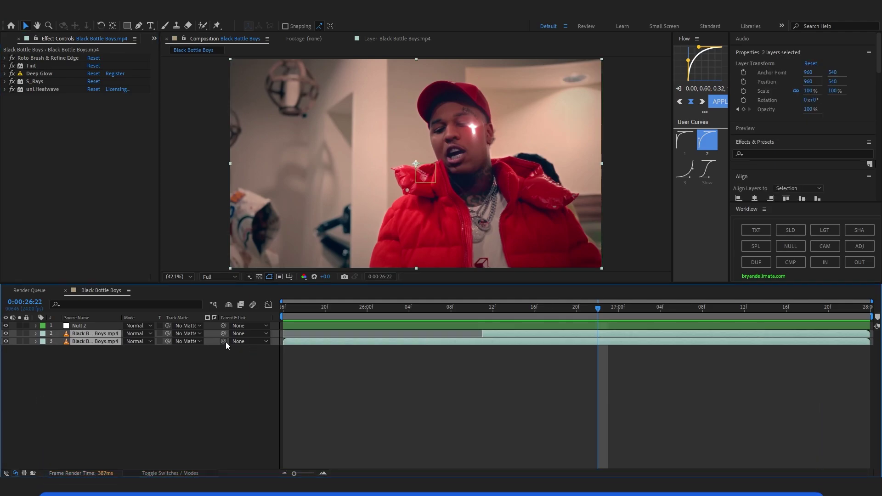
drag(223, 334, 216, 336)
drag(108, 336, 92, 326)
Step: Move the null's anchor point onto the face between the eyes, to 199.4, -178
key(space)
click(521, 325)
key(space)
click(113, 27)
drag(416, 164, 426, 157)
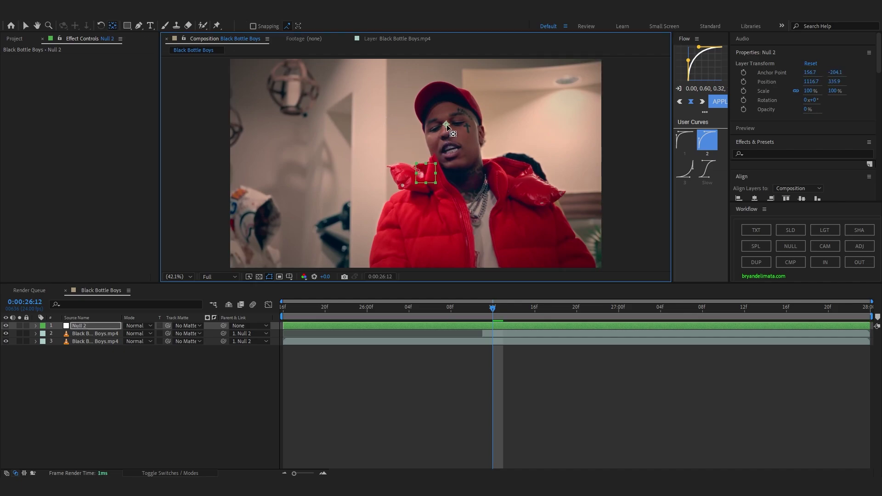
drag(530, 313, 703, 331)
drag(446, 124, 453, 126)
Step: Keyframe the null's Scale from 100% to 168% and Position to 1039.4, 451 between 0:00:26:04 and 0:00:27:04, eased with the Slow curve
drag(698, 314, 409, 314)
key(s)
key(space)
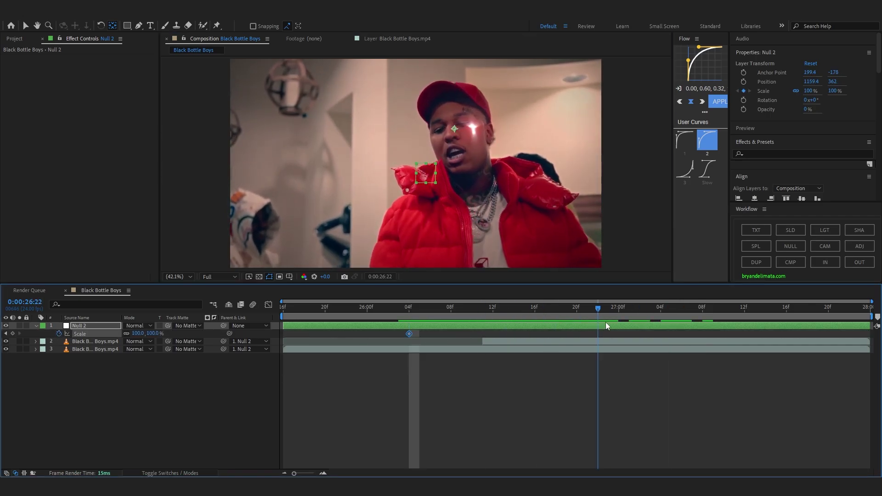
drag(136, 334, 152, 334)
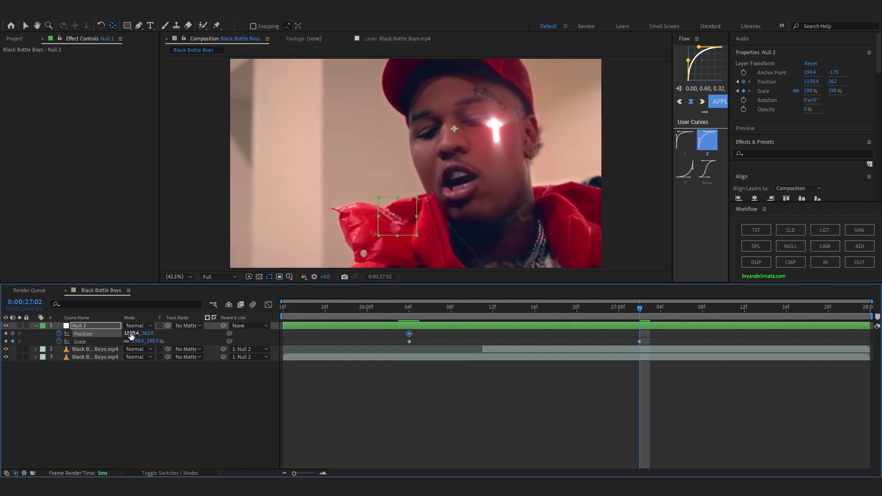
drag(146, 334, 209, 336)
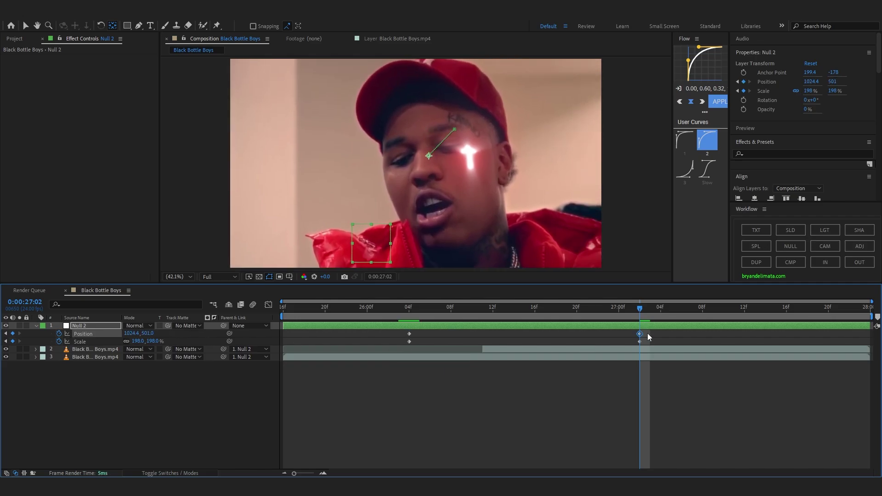
drag(647, 334, 317, 351)
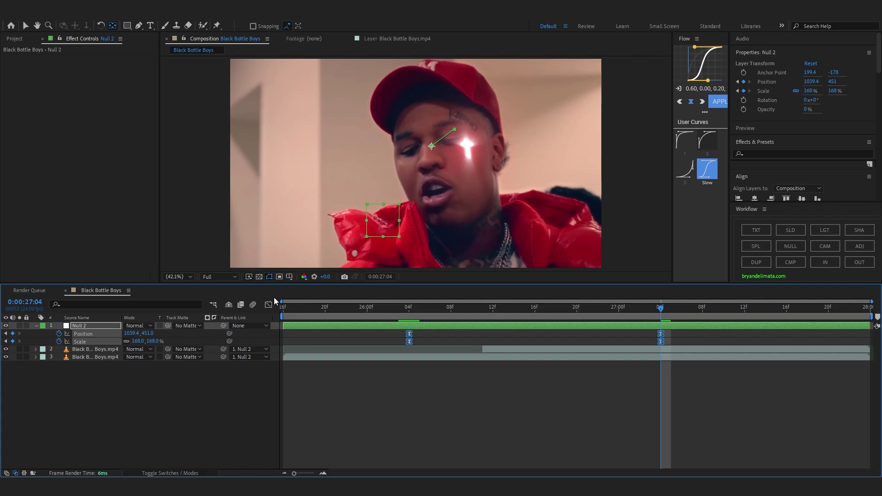
Step: Reshape the easing of the null's Position and Scale keyframes in the Graph Editor and preview the zoom
click(268, 304)
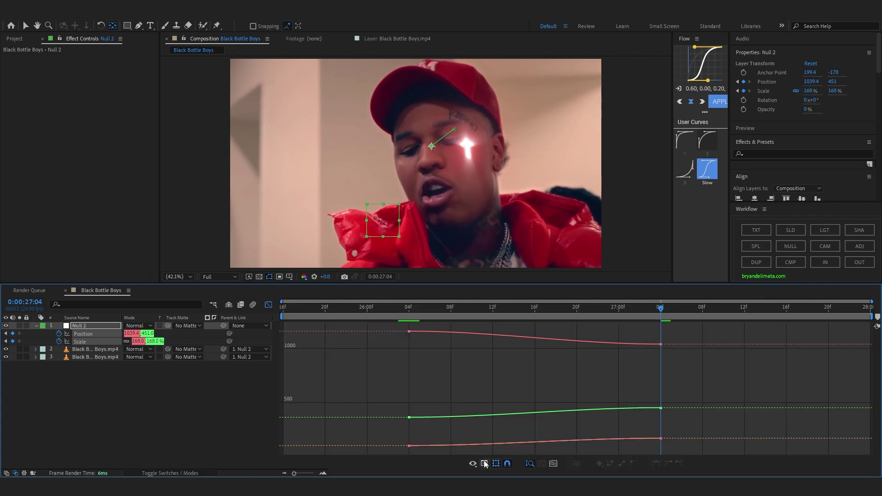
click(484, 463)
click(505, 376)
drag(682, 393, 554, 444)
click(408, 442)
drag(453, 442, 528, 443)
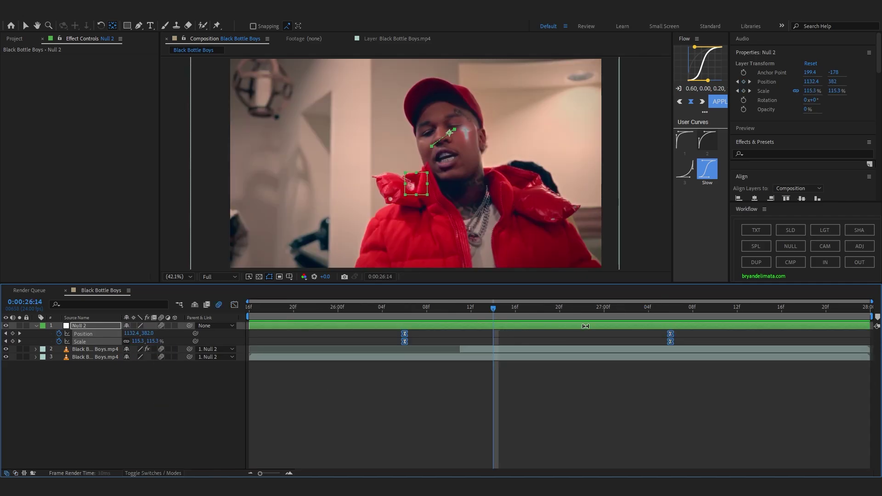
key(space)
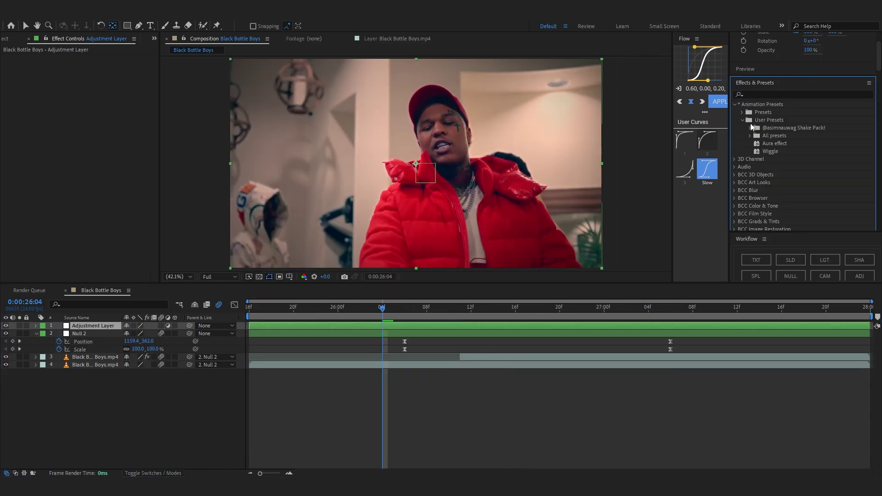
Step: Apply the Radial Shake preset from the Shake Pack's HD (1920x1080) folder to the adjustment layer
click(751, 129)
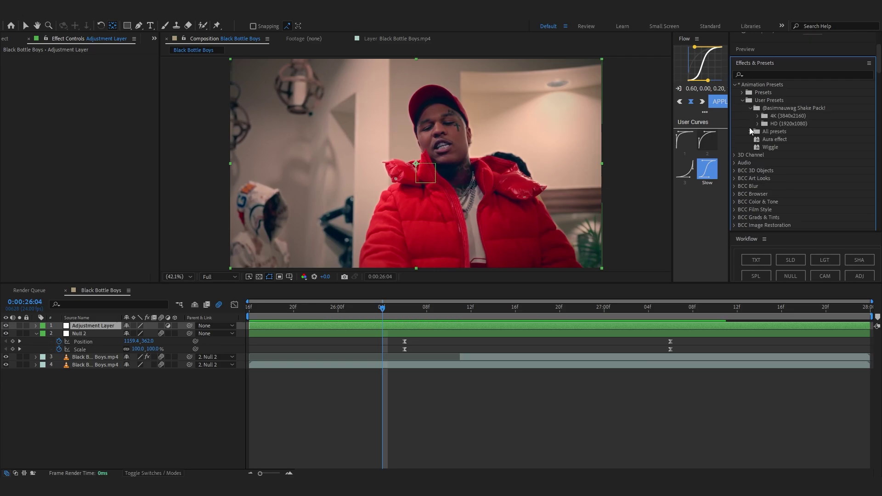
click(758, 124)
scroll(800, 133, down, 1)
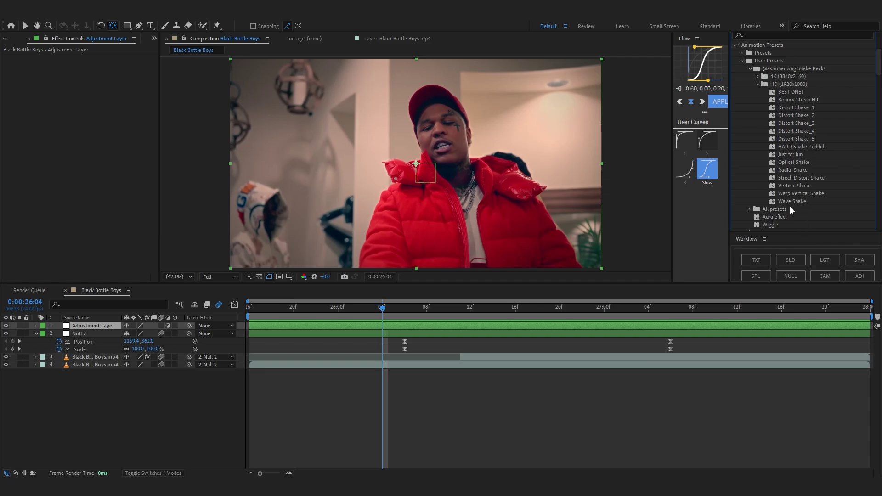
drag(794, 170, 428, 327)
drag(534, 320, 381, 321)
click(394, 308)
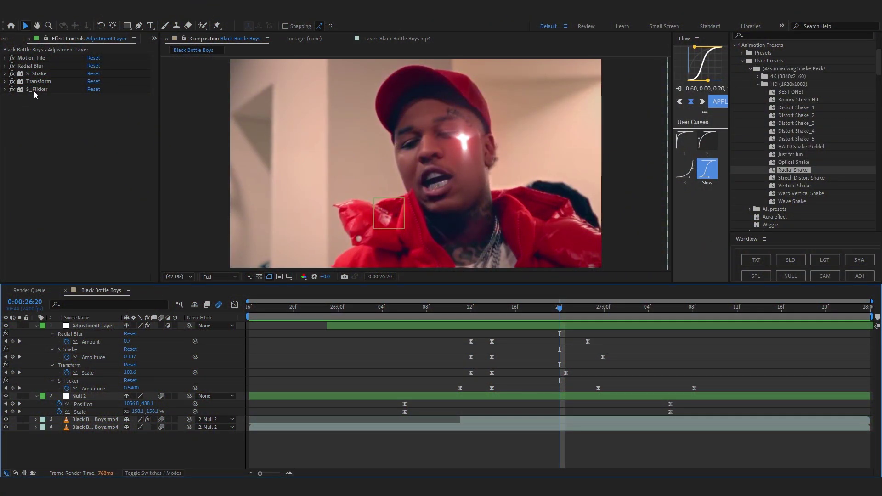
Step: Replace the S_Flicker Amplitude keyframes with a ramp from 0 at 0:00:26:09 to 0.5400 at 0:00:26:14, and preview the flicker
click(5, 89)
click(493, 309)
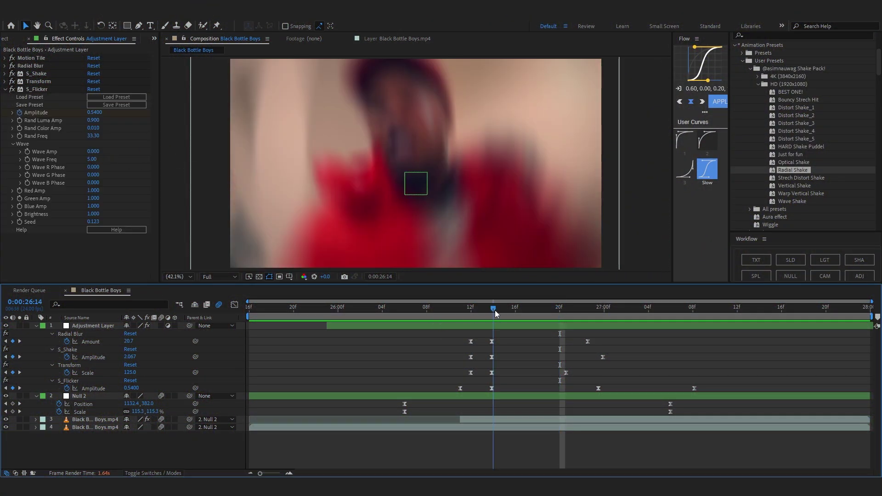
click(20, 113)
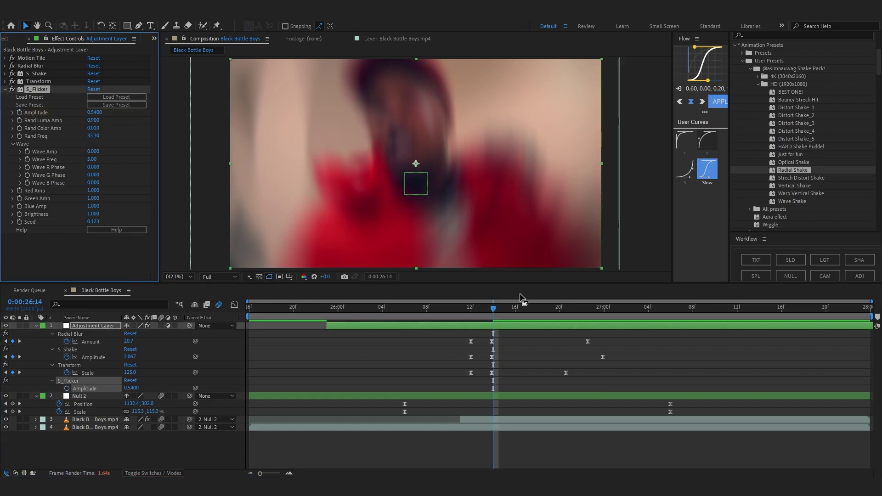
drag(492, 307, 437, 307)
click(19, 113)
key(u)
key(u)
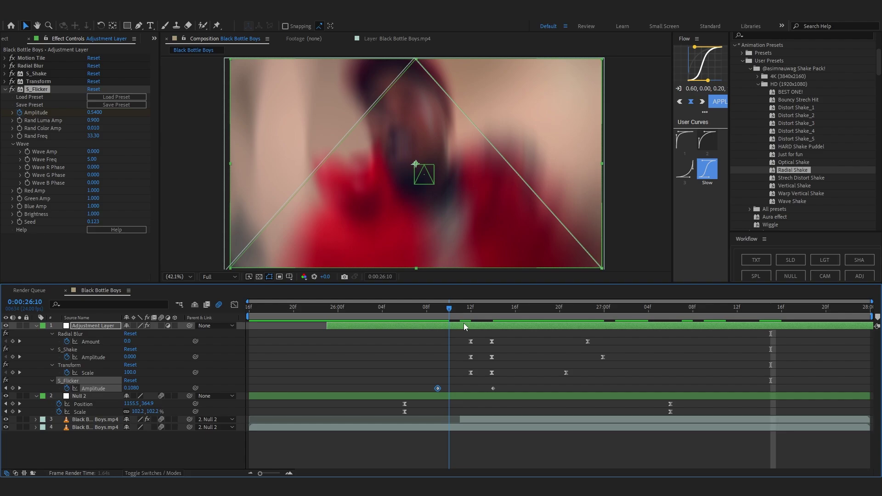
drag(464, 324, 702, 335)
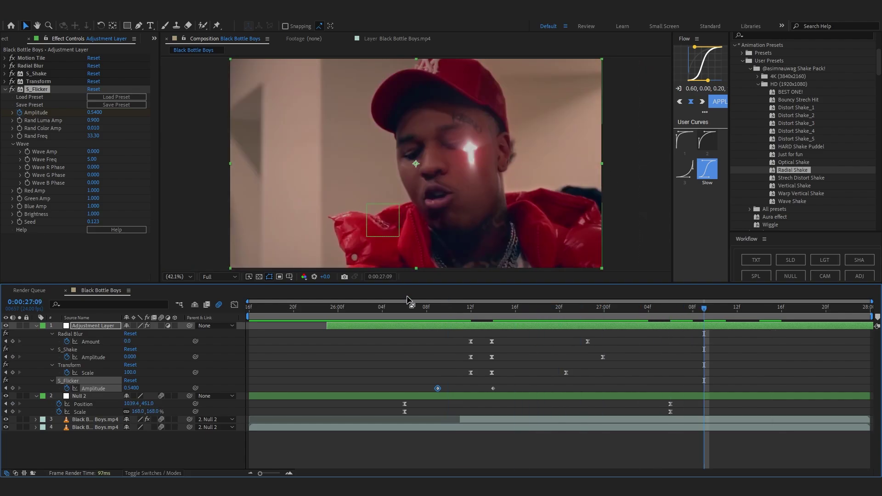
click(348, 311)
key(space)
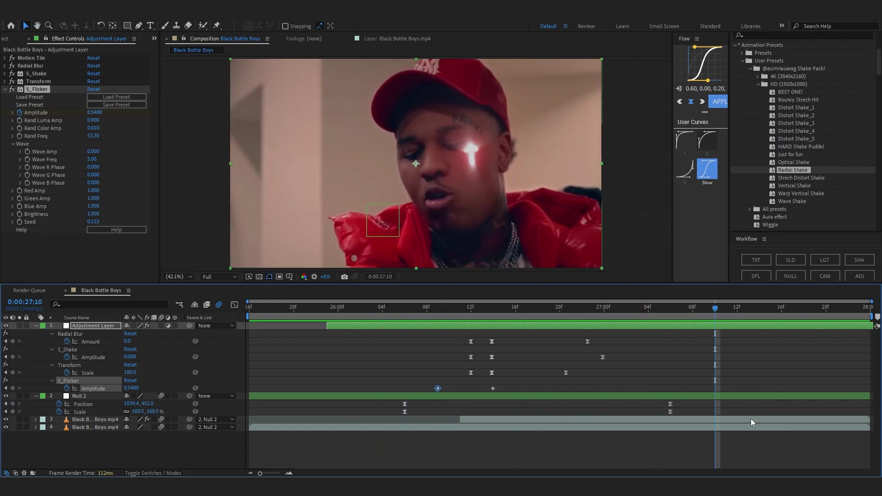
Step: Add an adjustment layer directly above the cross tattoo layer and apply the Black & White effect to it
click(752, 420)
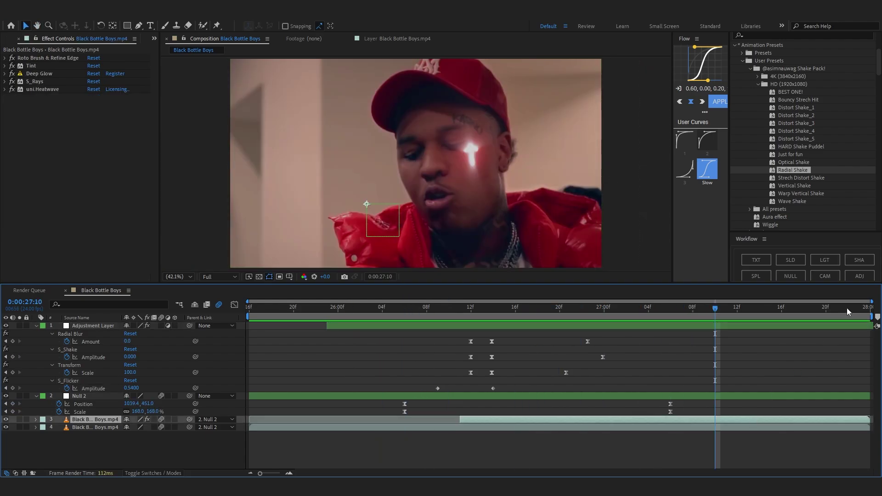
click(860, 276)
key(ctrl+space)
text(black)
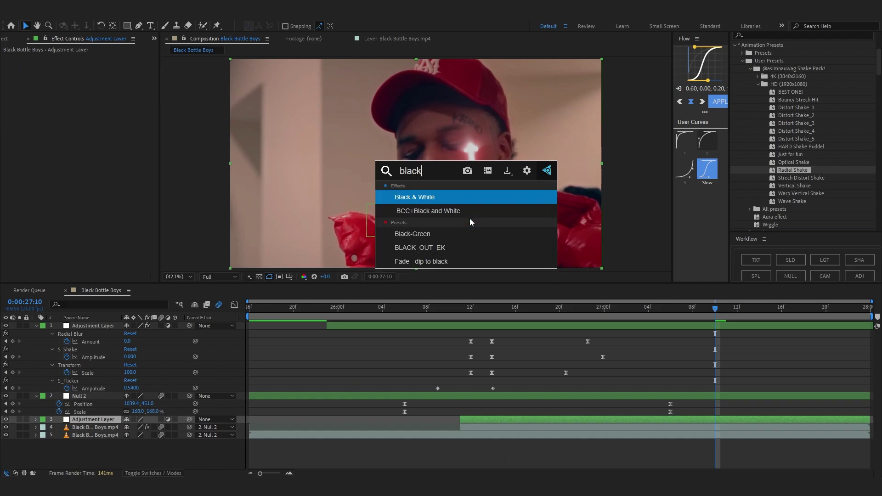
key(Return)
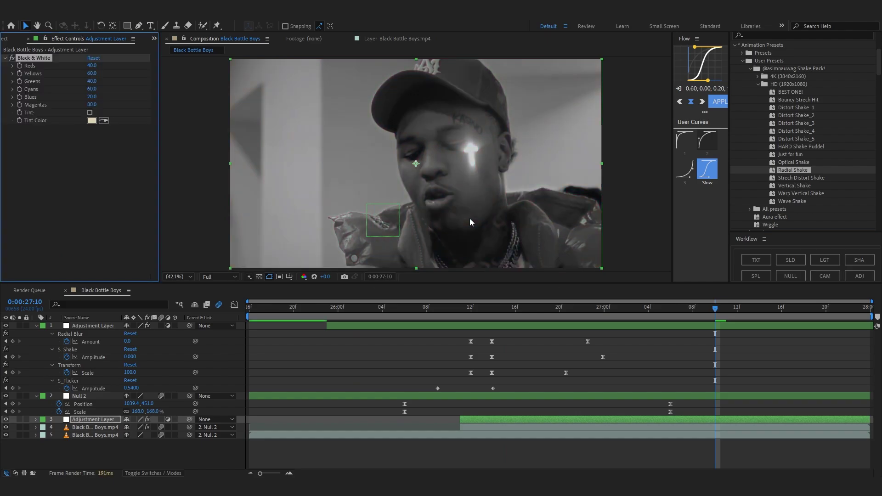
Step: Apply Curves to the black-and-white adjustment layer and shape a contrast curve with darker shadows and brighter highlights
key(ctrl+space)
text(curves)
key(Return)
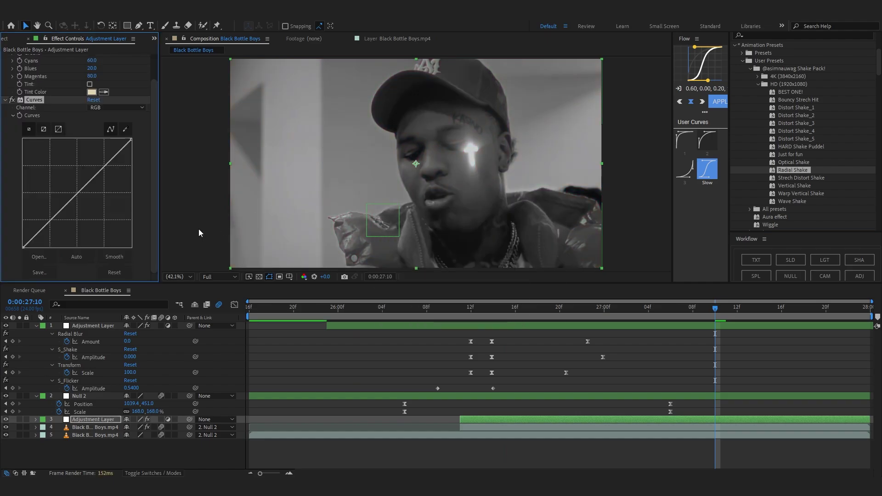
mouse_move(50, 223)
mouse_down()
mouse_move(56, 237)
mouse_move(13, 231)
mouse_move(44, 232)
mouse_up()
drag(105, 174, 99, 162)
Step: Apply Add Grain with Intensity 1.400 to the black-and-white adjustment layer, and start the layer at 0:00:26:14
key(ctrl+space)
text(add)
key(Return)
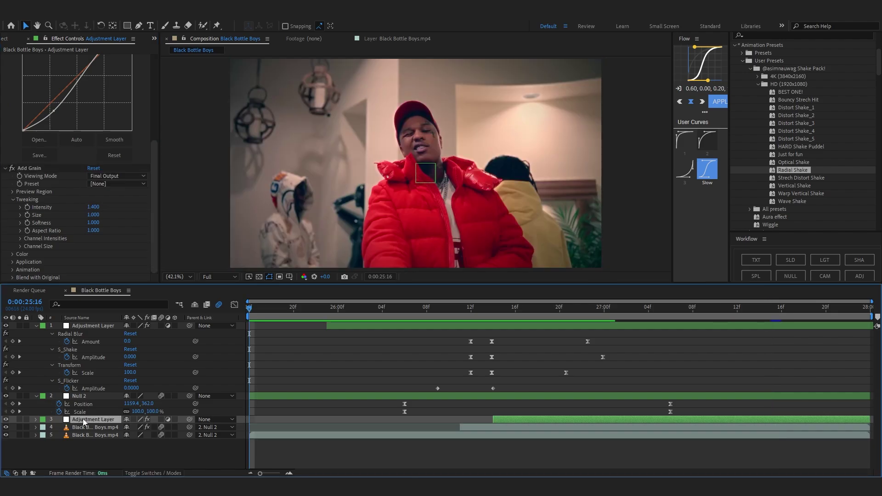
Step: Move the black-and-white adjustment layer below the cross tattoo layer, and hide it once previewed
drag(92, 419, 95, 432)
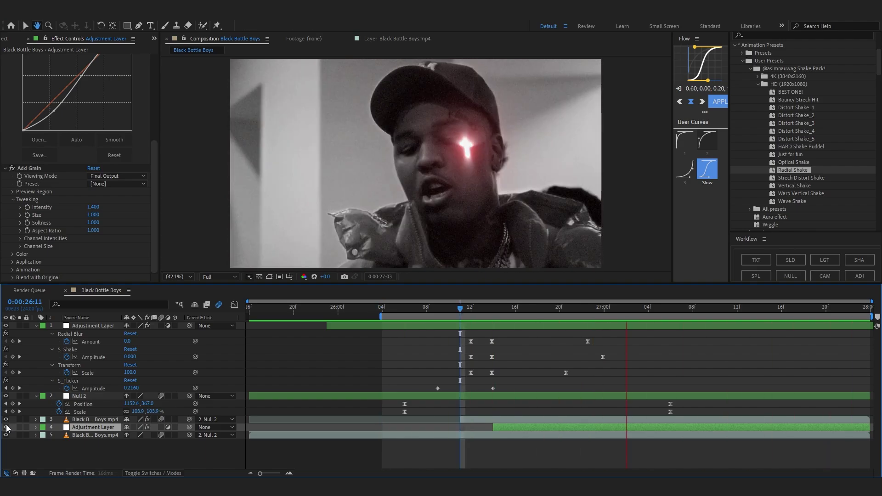
key(space)
click(6, 427)
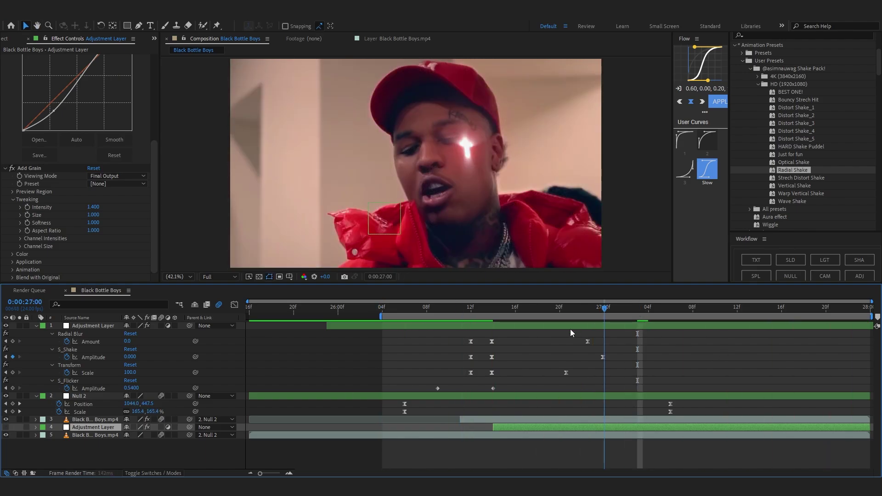